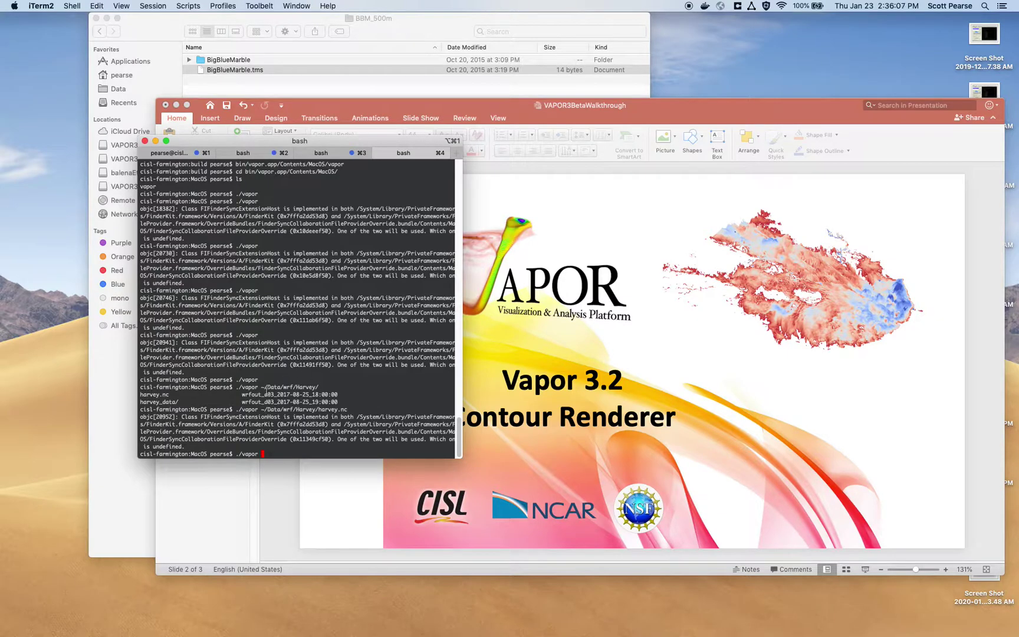
Run ./vapor ~/Data/wrf/Harvey/harvey.nc in iTerm2 to open VAPOR with the Harvey dataset
left_click_drag(235, 454, 258, 450)
left_click(282, 451)
type("rvey/")
key("Tab")
key("Tab")
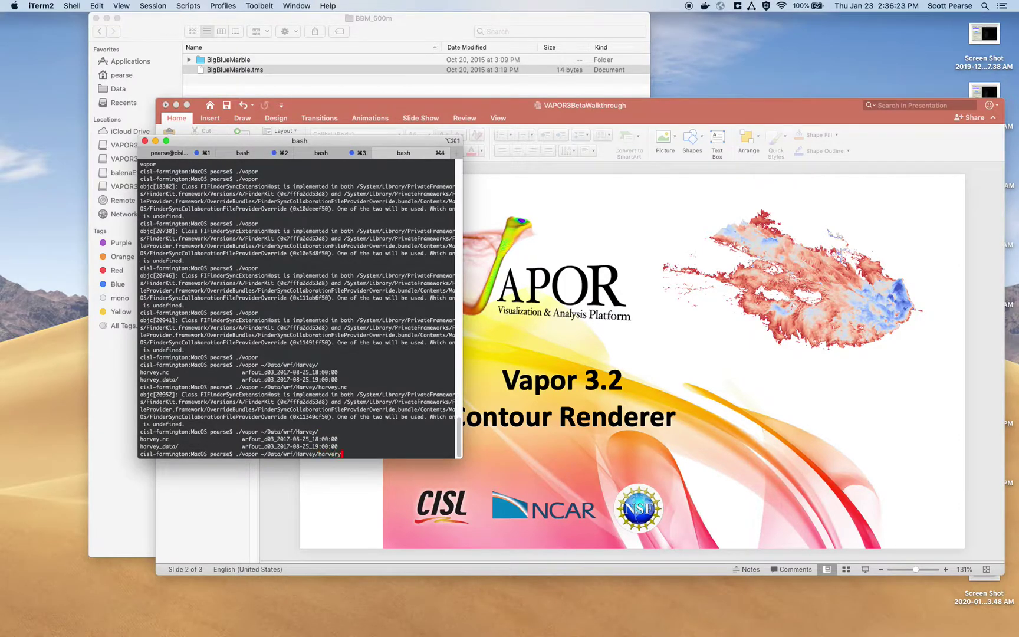
type("harvey.nc")
key("Return")
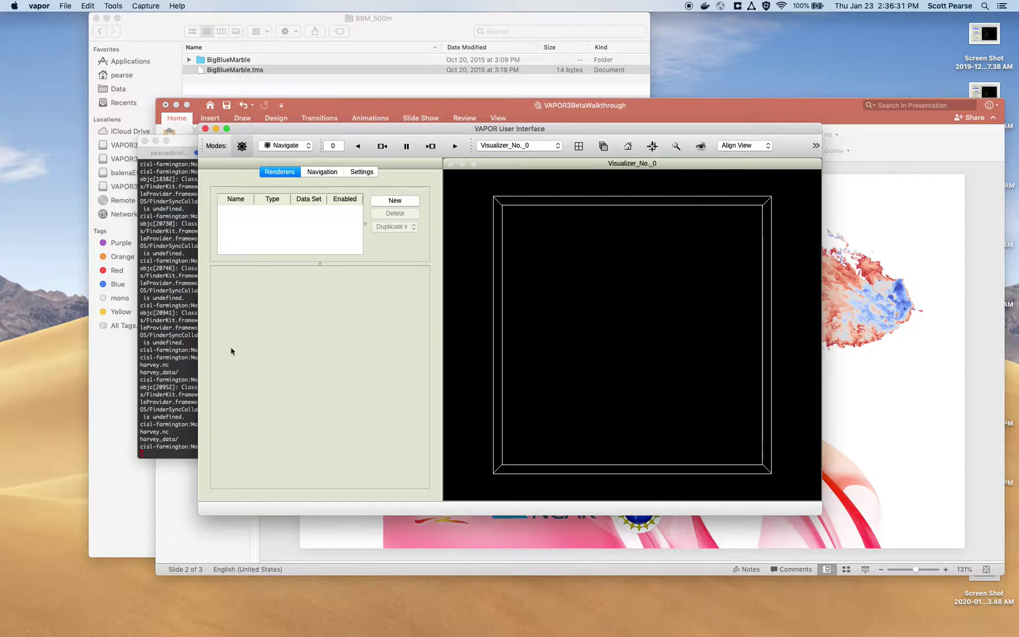
Maximize the VAPOR window and add an enabled Image renderer on harvey.nc
double_click(411, 129)
left_click(66, 5)
left_click(86, 129)
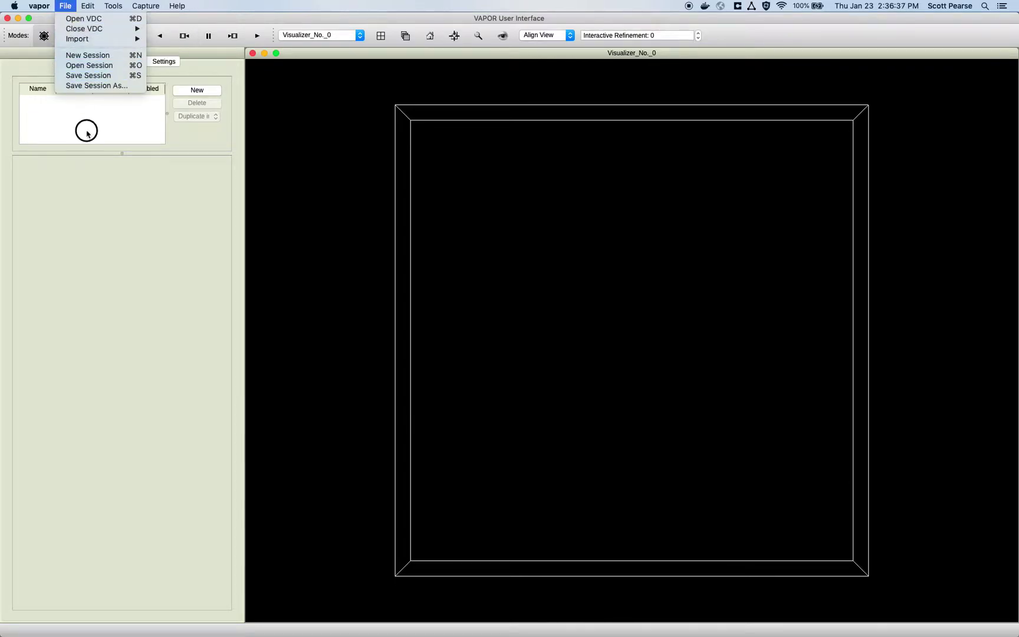
left_click(186, 94)
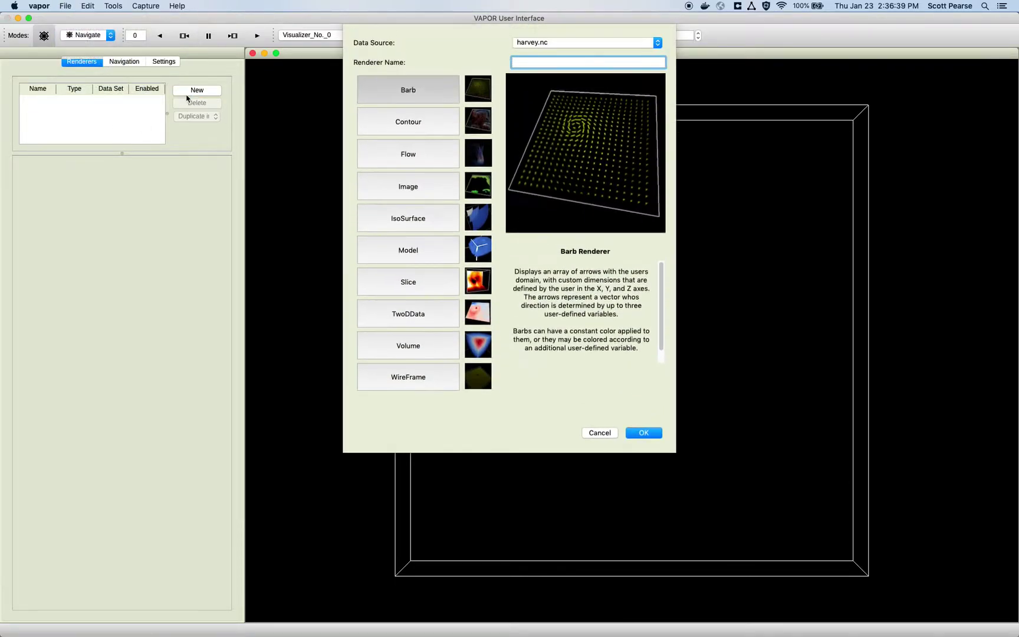
left_click(434, 195)
left_click(440, 192)
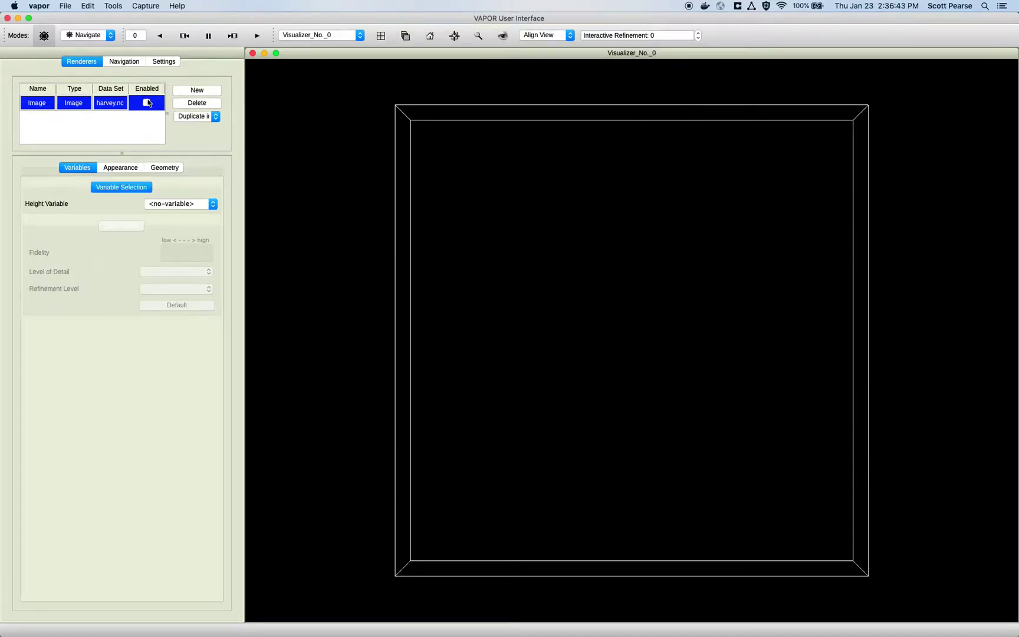
scroll(560, 332, "down", 3)
scroll(578, 332, "down", 3)
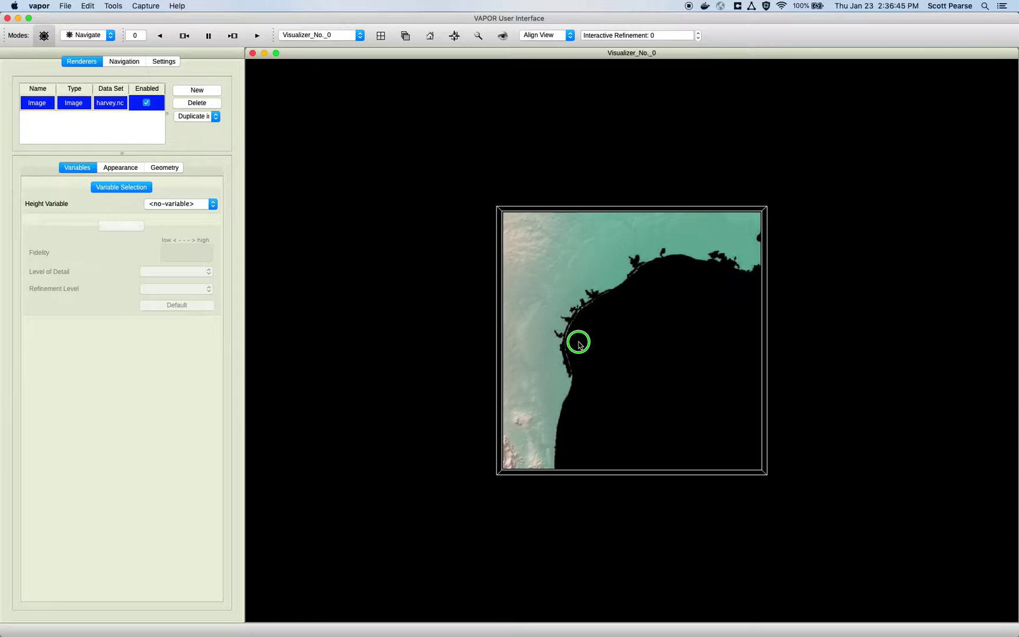
left_click(94, 37)
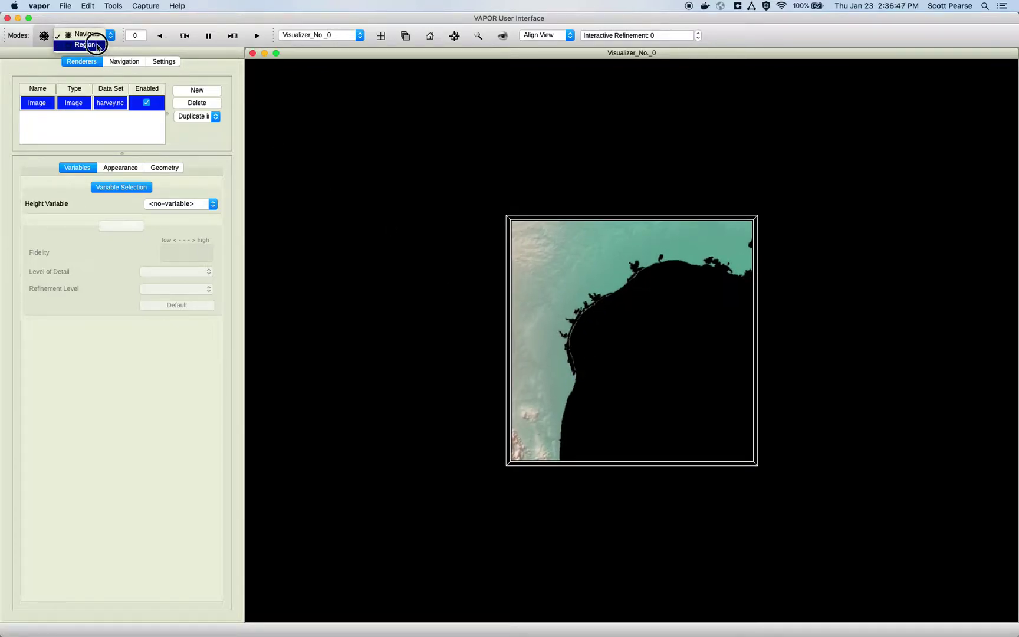
In Region mode, stretch the domain box's west, north, east and south edges outward
left_click(93, 47)
right_click_drag(495, 340, 330, 340)
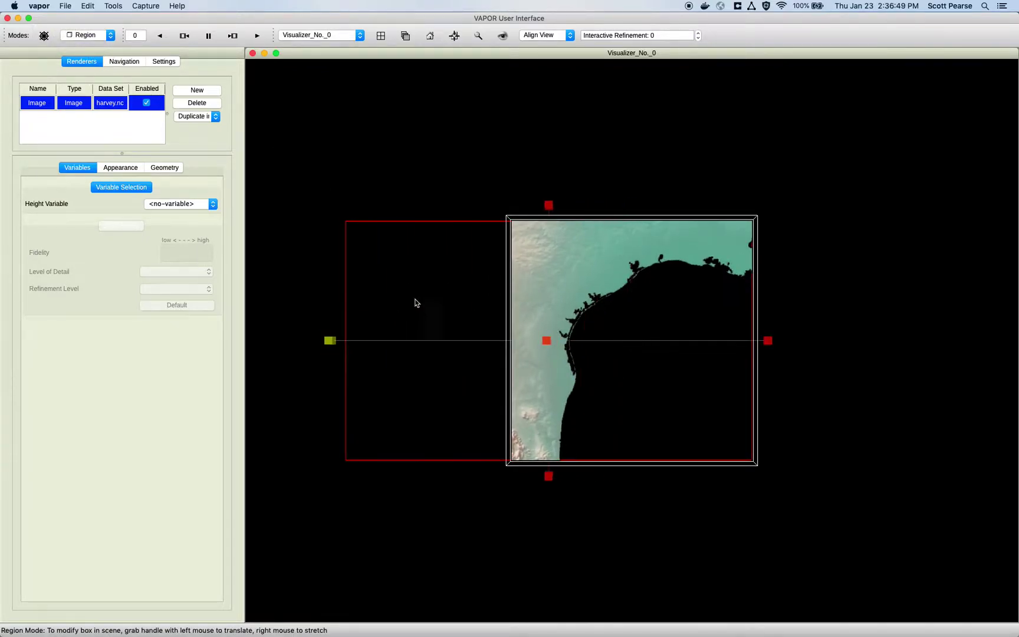
right_click_drag(547, 205, 540, 63)
right_click_drag(767, 291, 986, 273)
right_click_drag(658, 479, 669, 630)
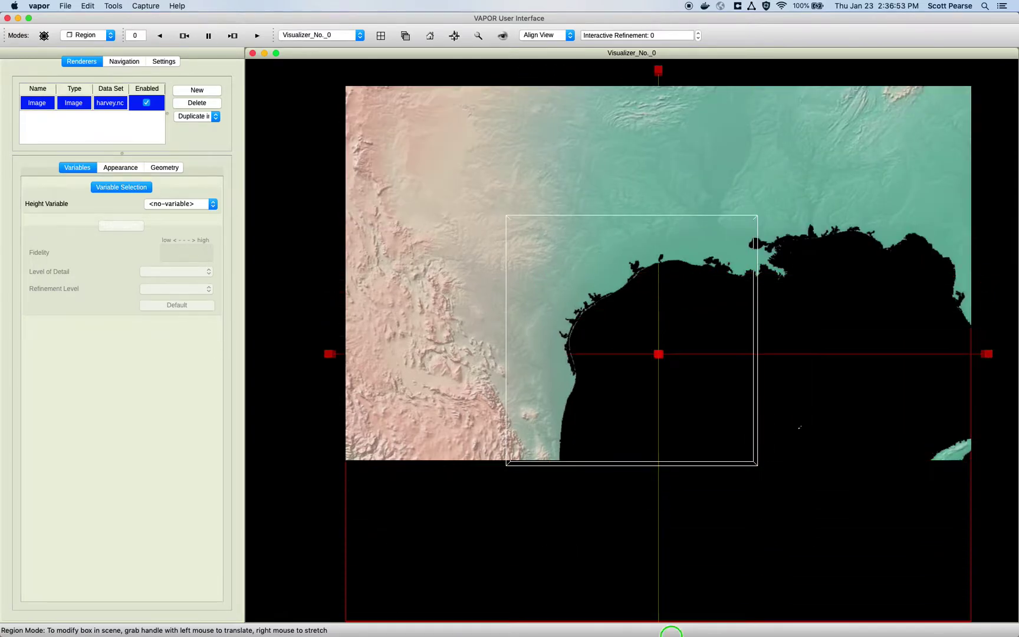
middle_click_drag(666, 489, 596, 460)
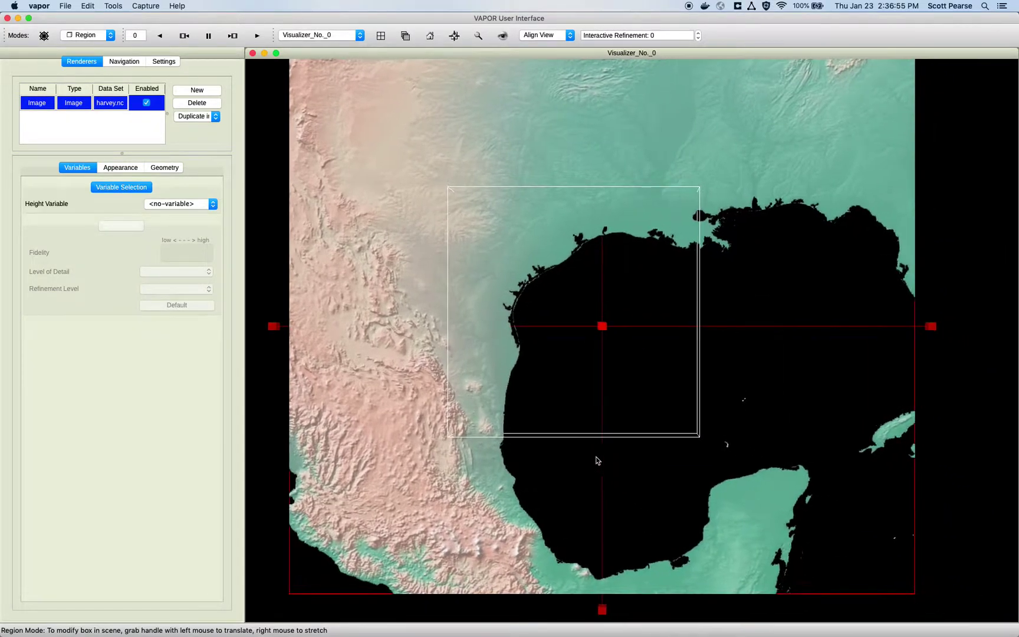
Return to Navigate mode and tilt the 3-D map view slightly
left_click(88, 35)
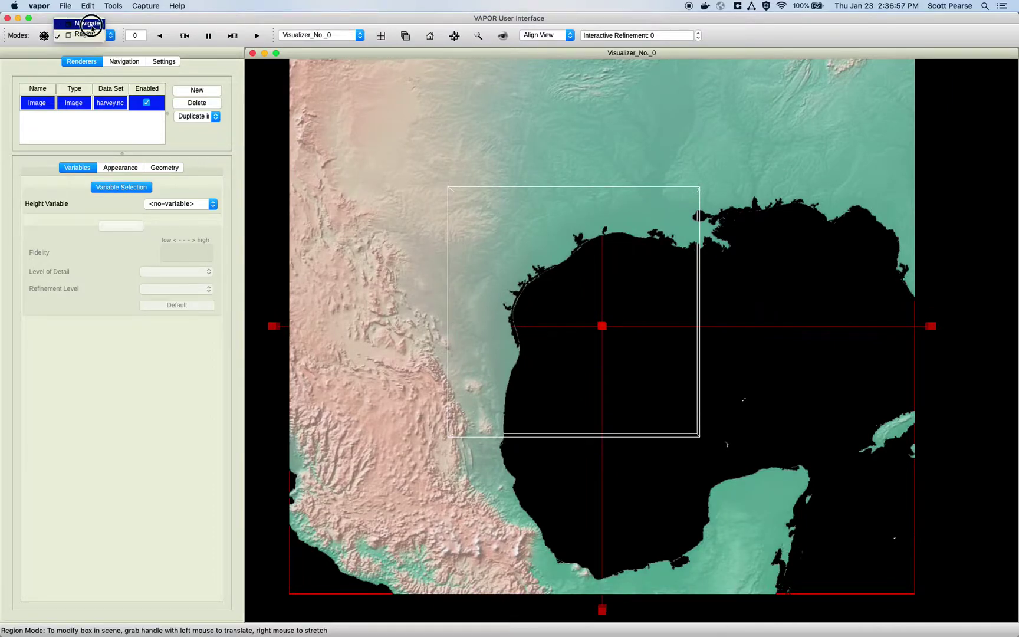
left_click(88, 23)
left_click_drag(358, 198, 569, 312)
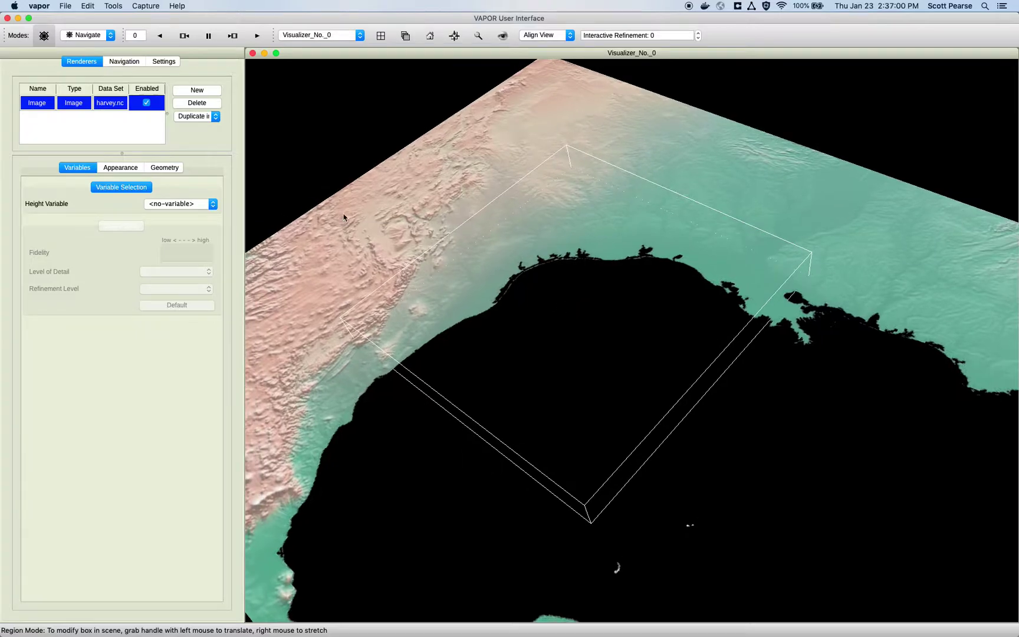
left_click(116, 168)
Load BigBlueMarble.tms as the map image with Ignore Transparency on to show bathymetry
left_click(183, 225)
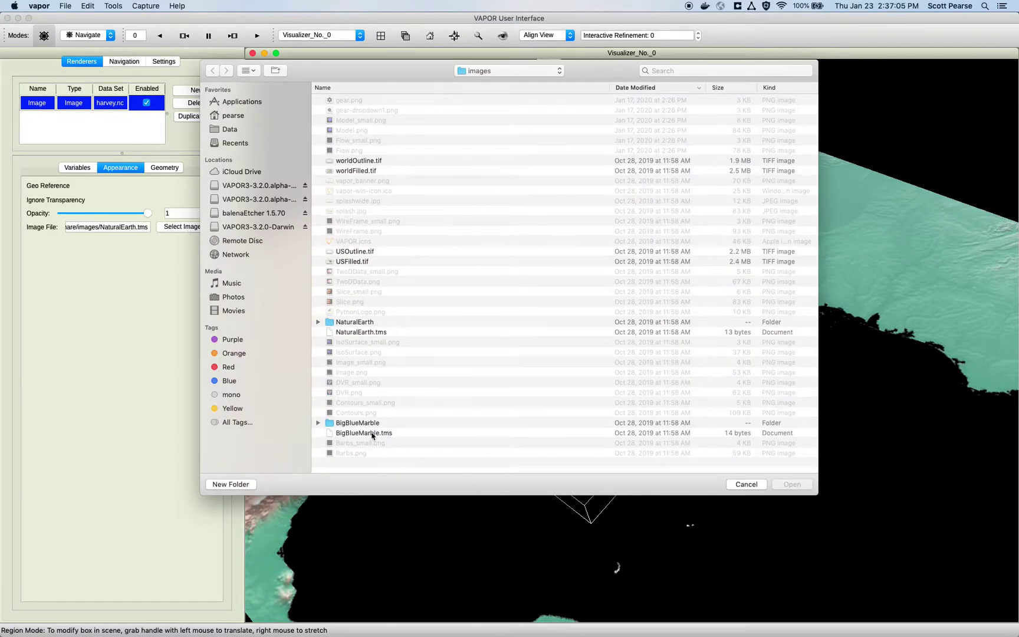
double_click(372, 434)
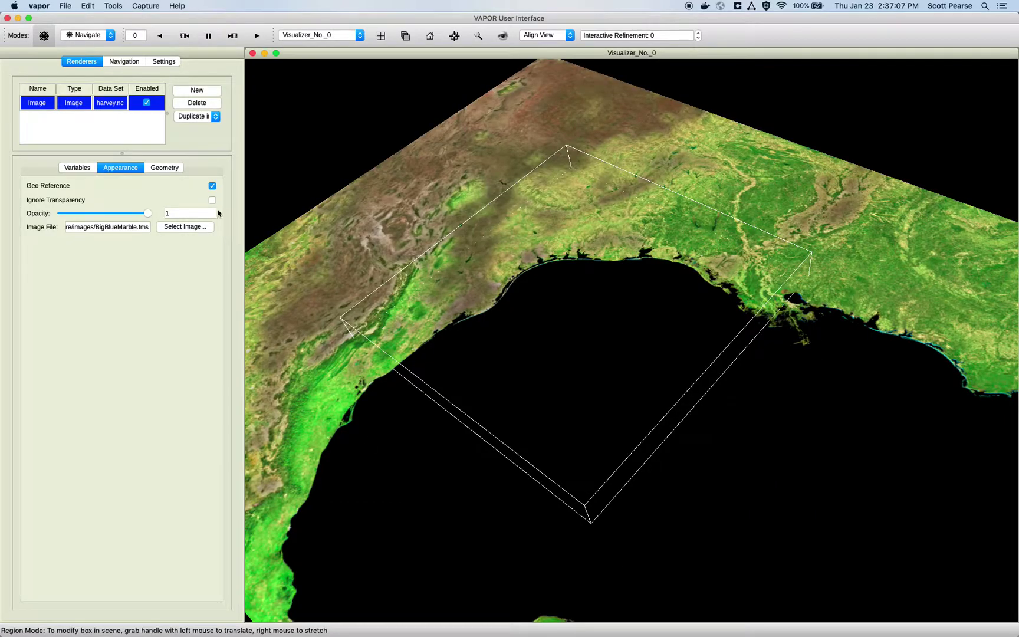
left_click(212, 201)
middle_click_drag(478, 332, 523, 334)
mouse_move(432, 293)
left_mouse_down()
mouse_move(472, 275)
mouse_move(450, 284)
left_mouse_up()
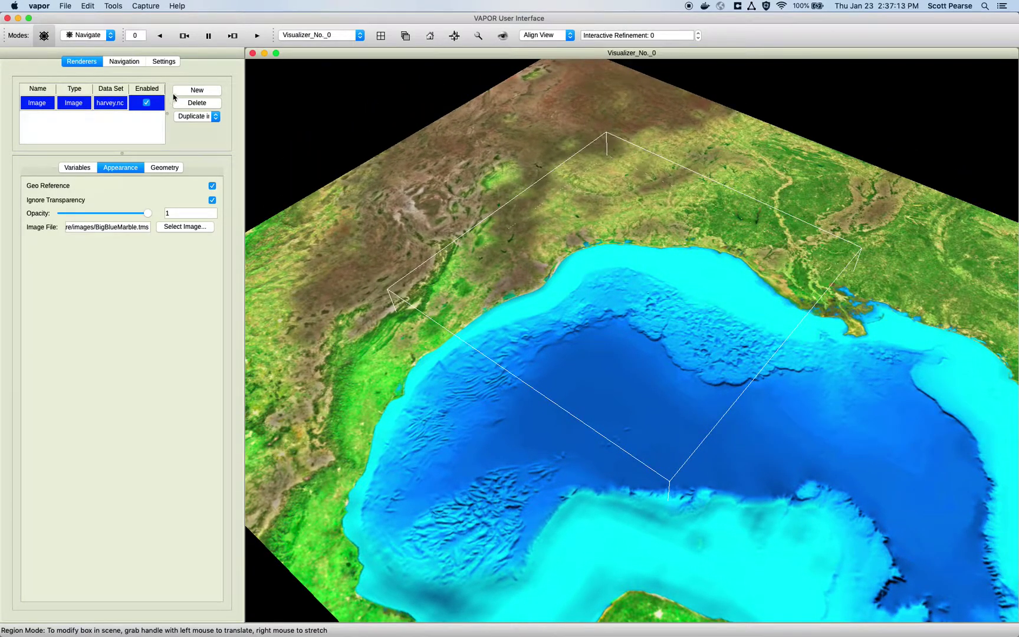
Set the Image renderer's Height Variable to HGT
left_click(79, 168)
left_click(213, 204)
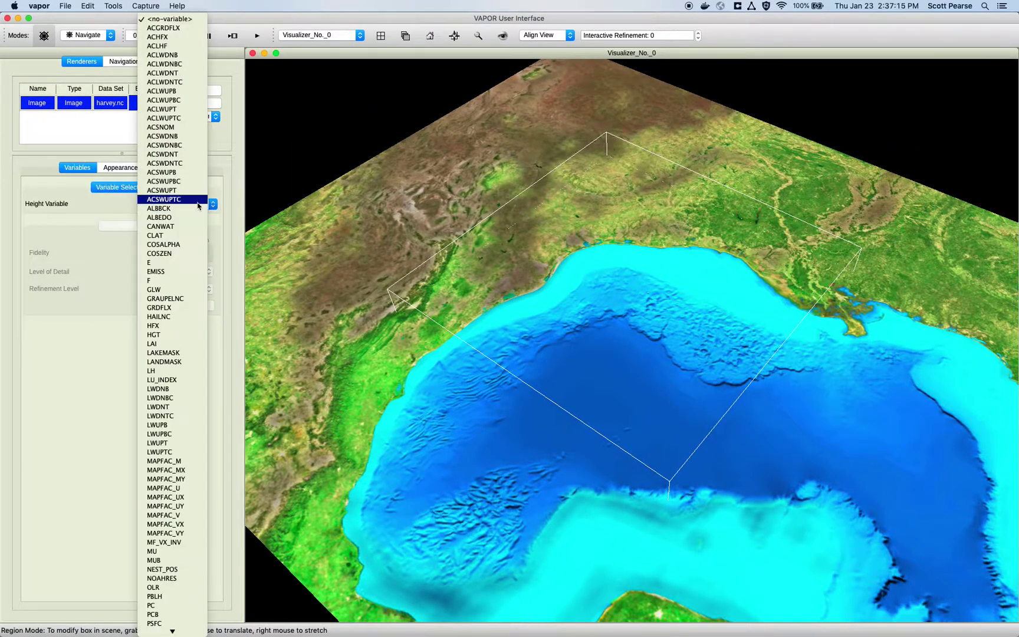
left_click(170, 335)
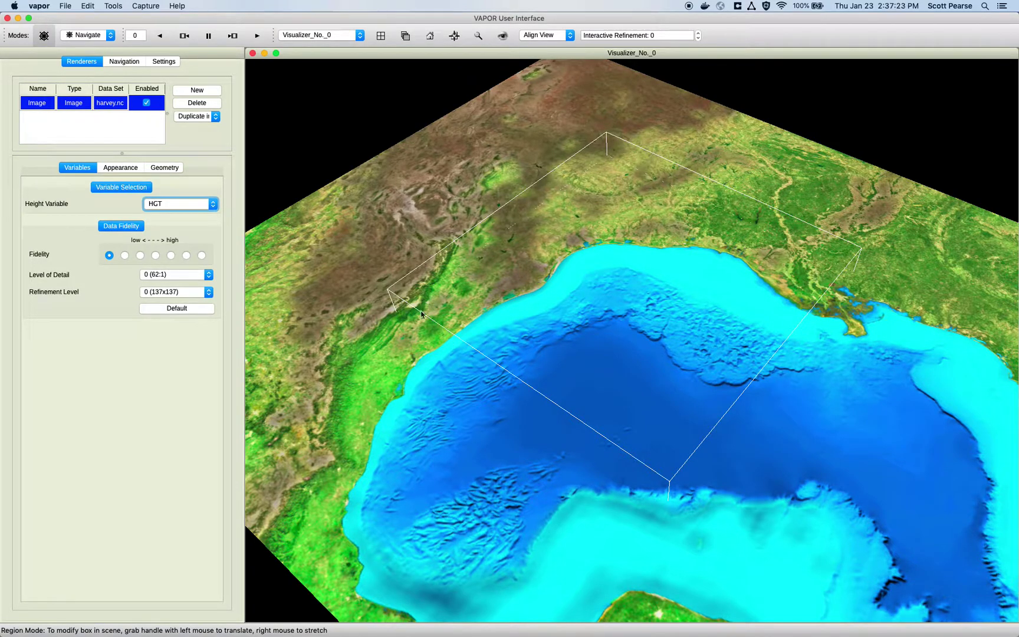
left_click(206, 93)
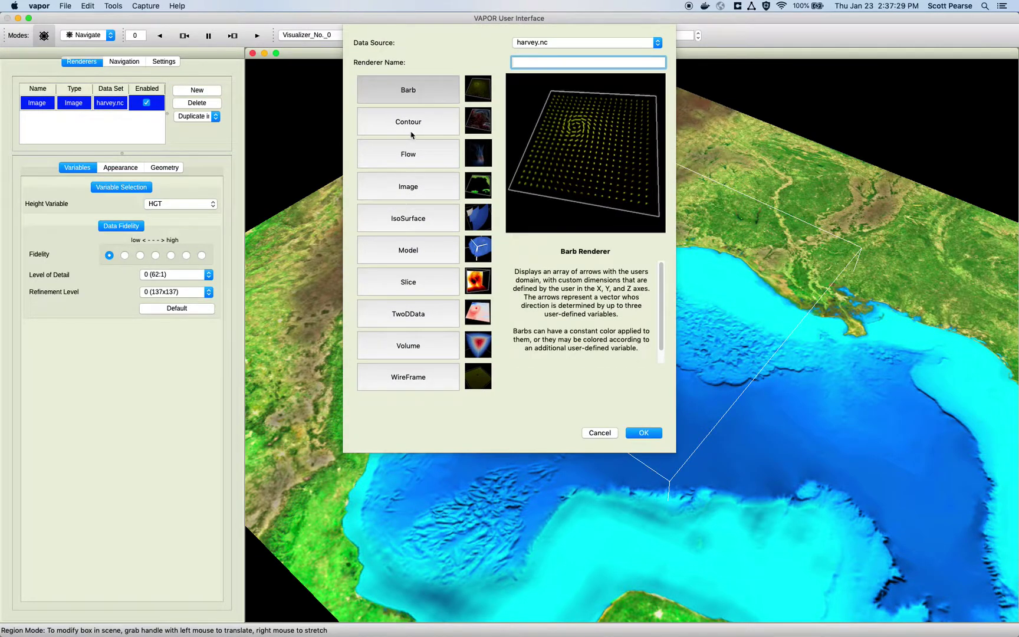
Add a Contour renderer to the harvey.nc scene
double_click(412, 135)
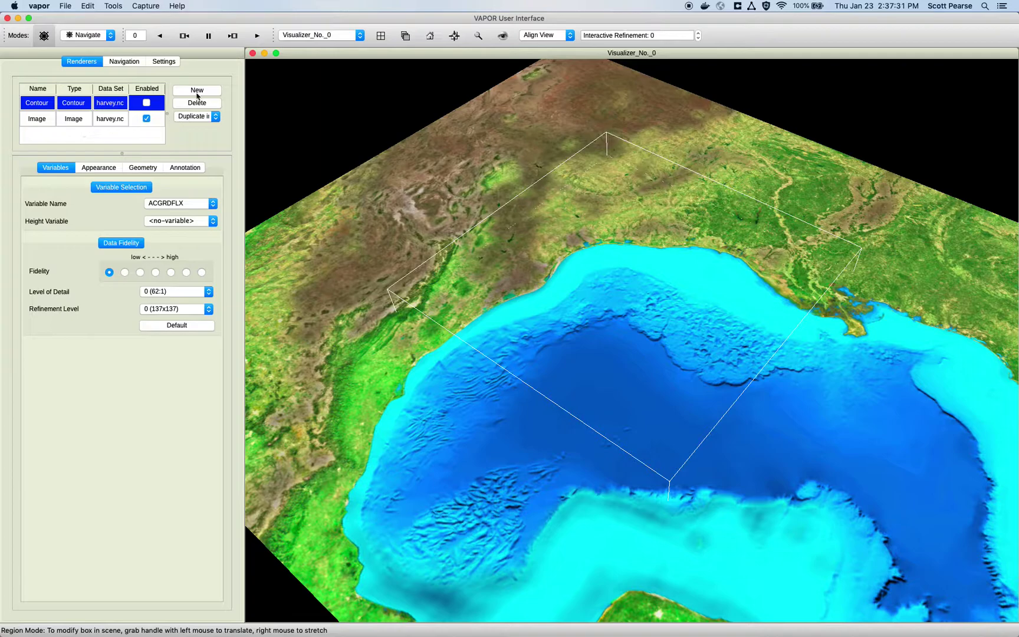
left_click(198, 97)
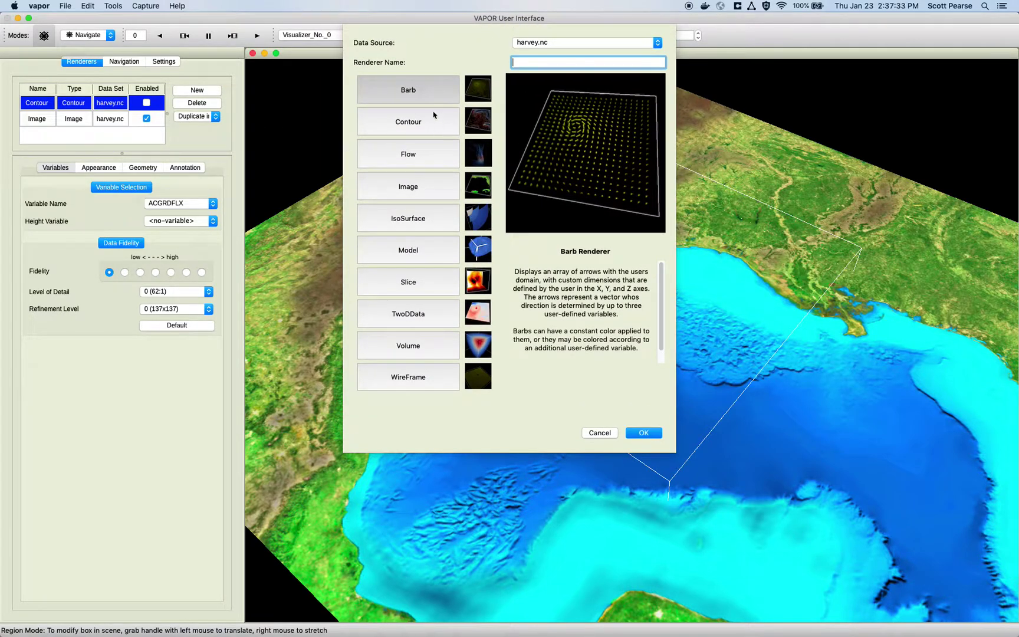
double_click(414, 123)
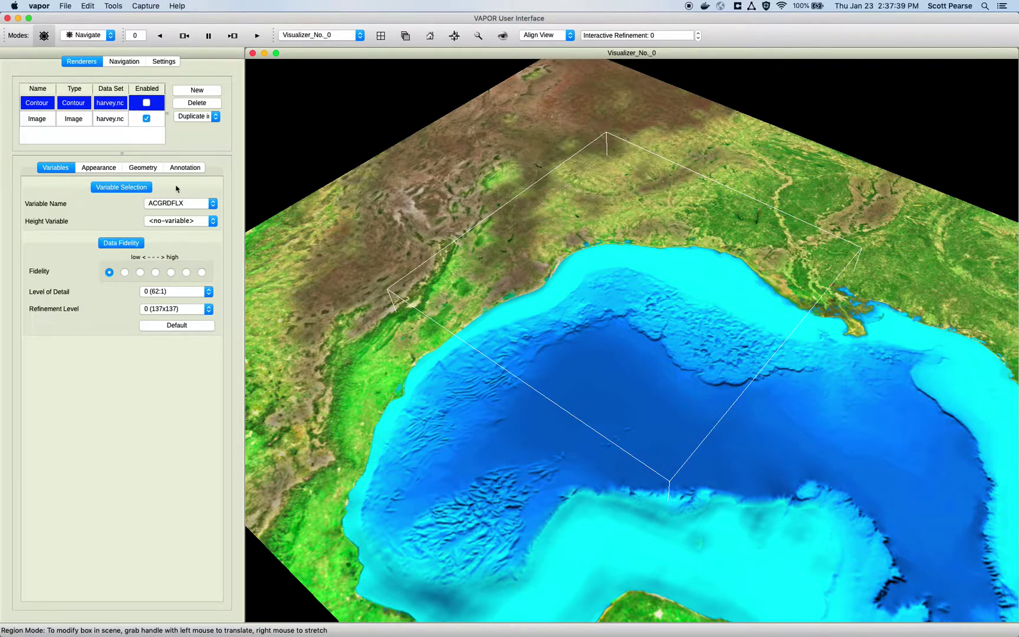
Set the contour Variable Name to RAINNC and Height Variable to HGT
left_click(178, 203)
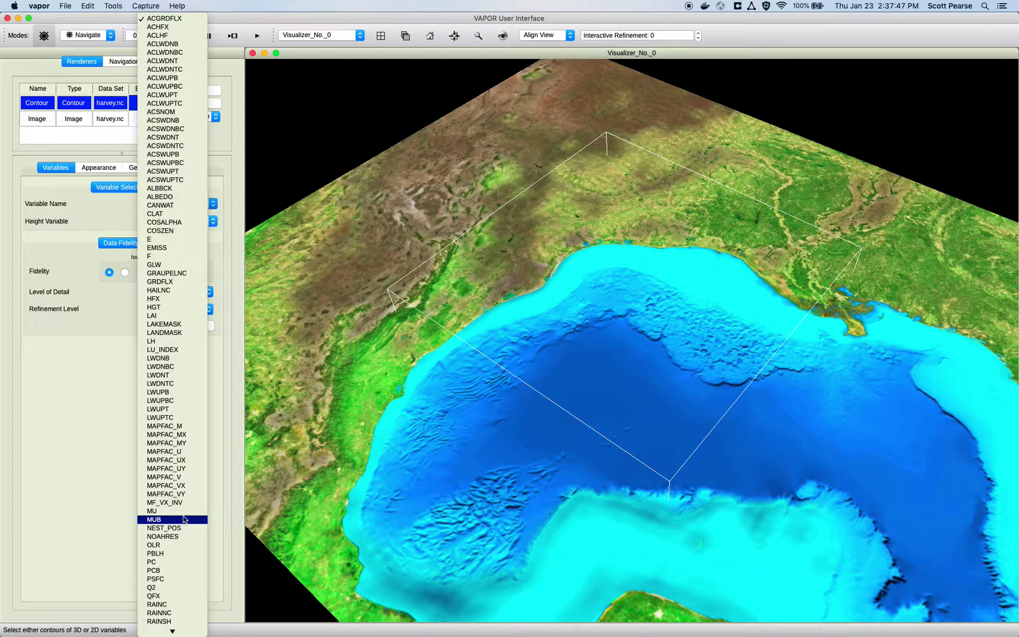
scroll(177, 525, "down", 3)
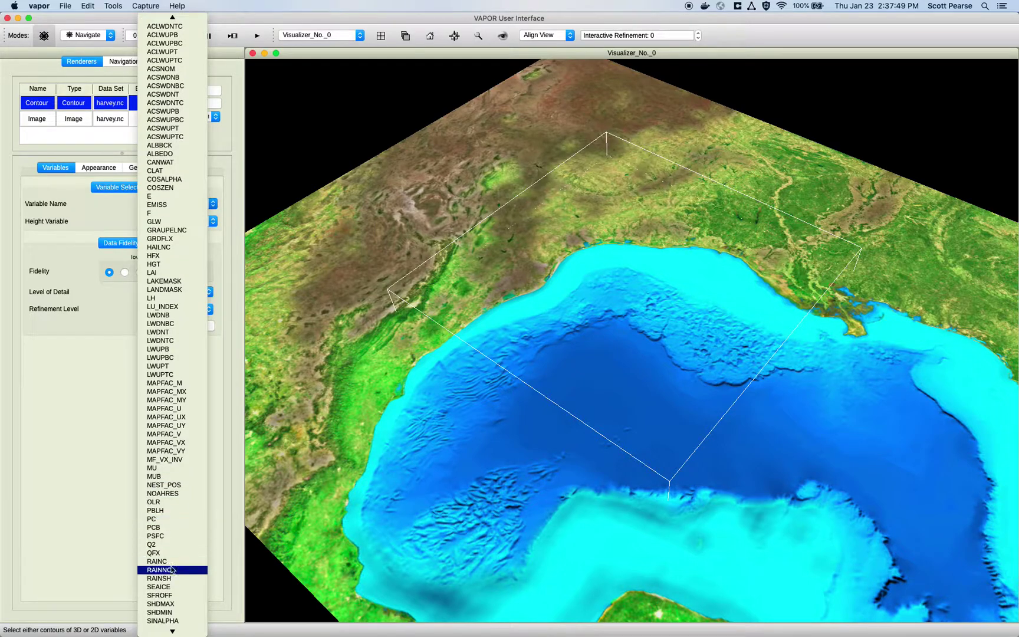
left_click(173, 571)
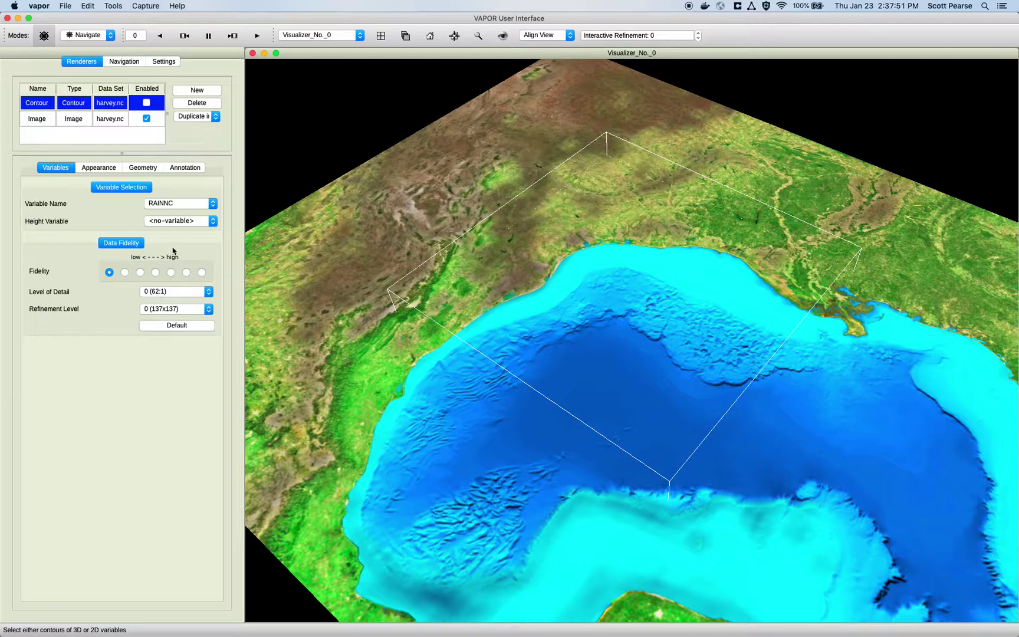
left_click(177, 222)
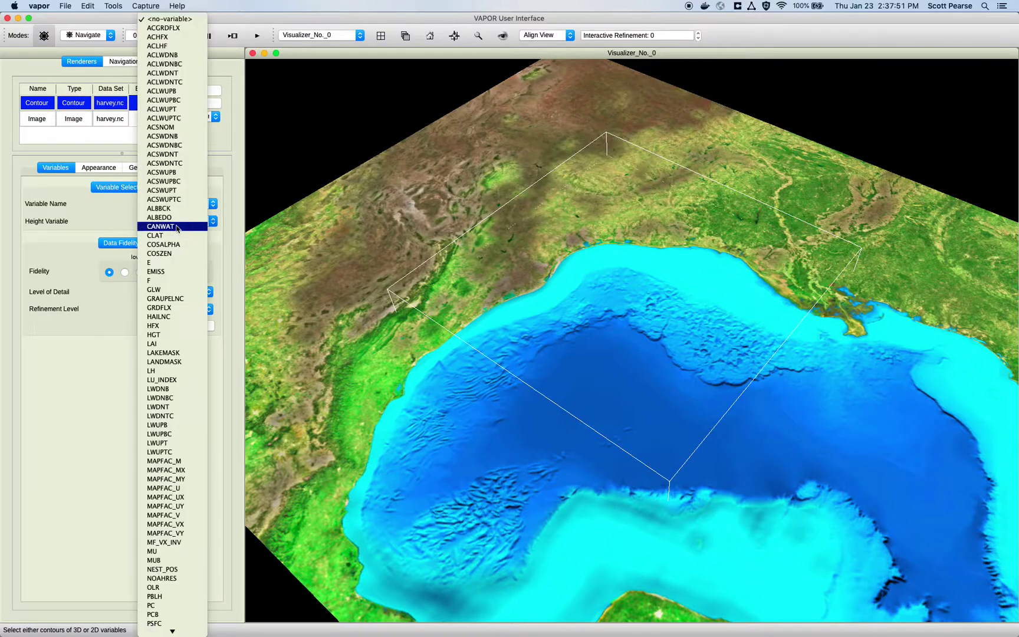
left_click(182, 335)
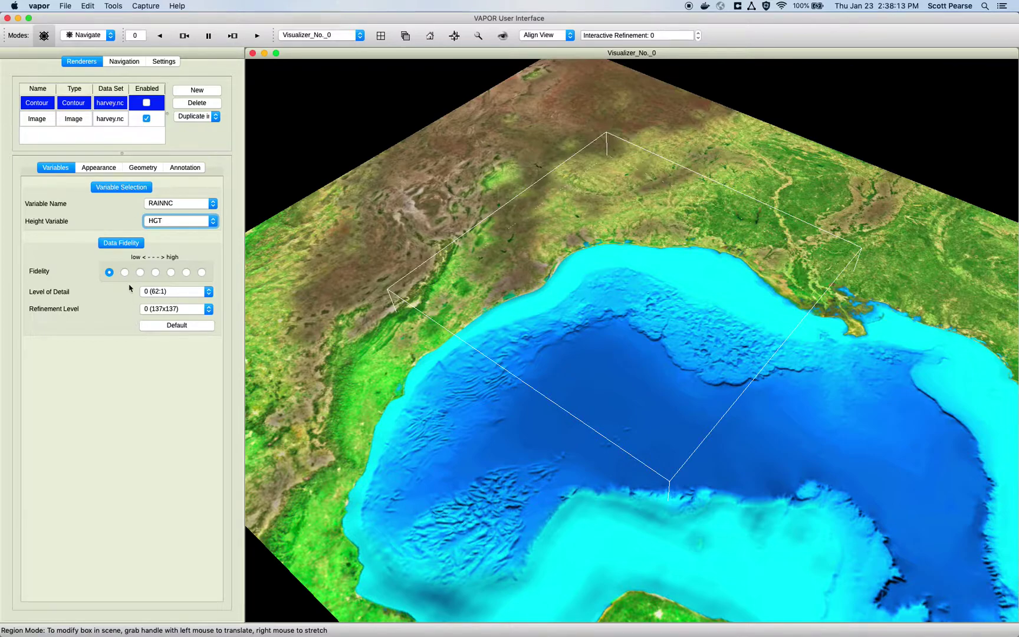
left_click(97, 171)
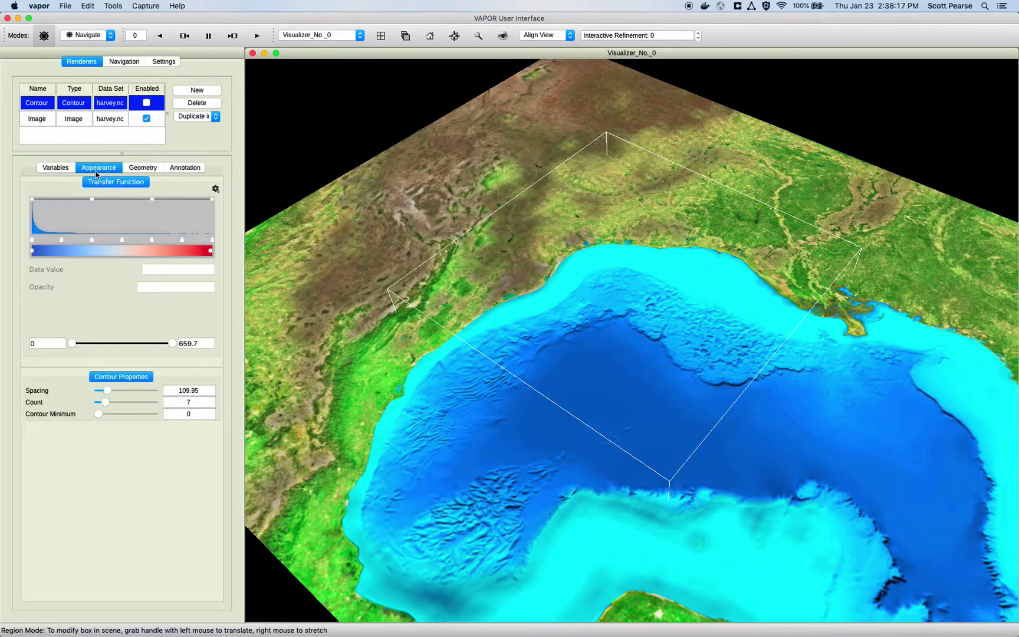
Tick Enabled on the Contour renderer so the RAINNC contours are drawn
left_click(146, 102)
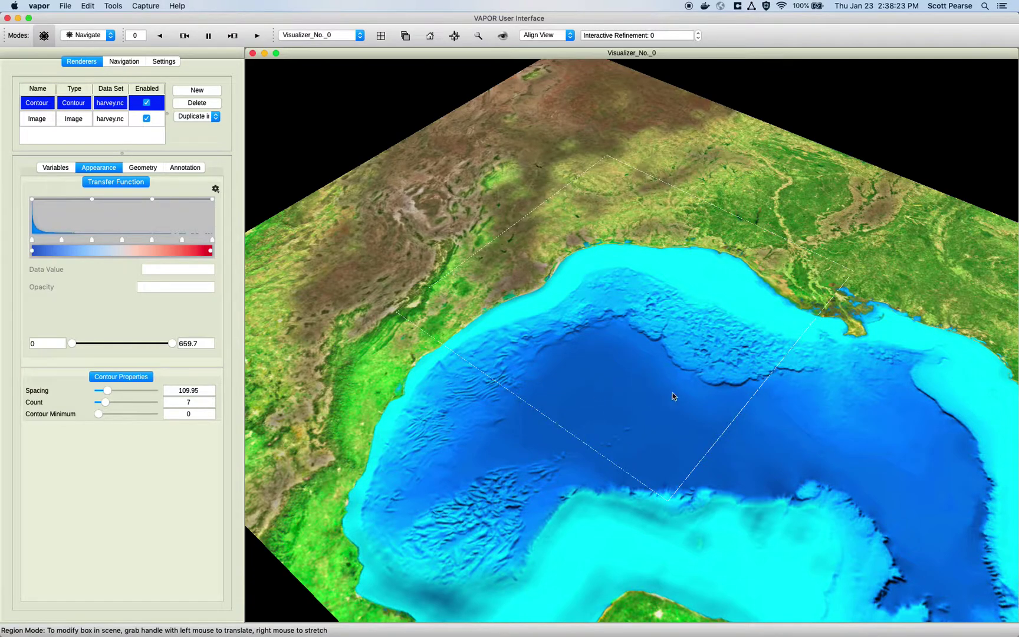
left_click(67, 166)
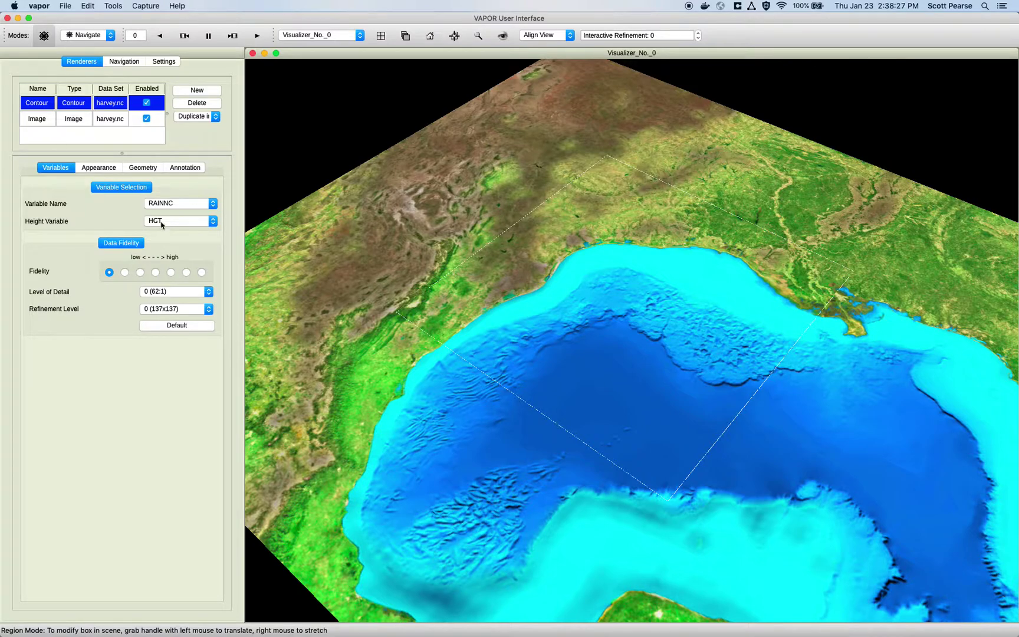
left_click(109, 119)
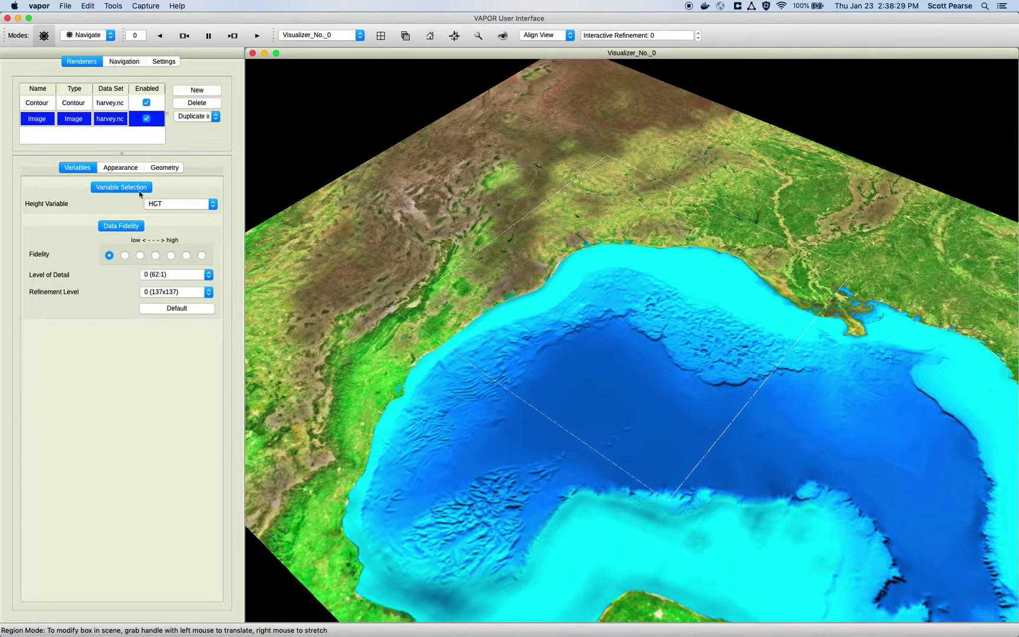
Translate the Image renderer to Z -4000 in its Geometry settings
left_click_drag(609, 319, 518, 243)
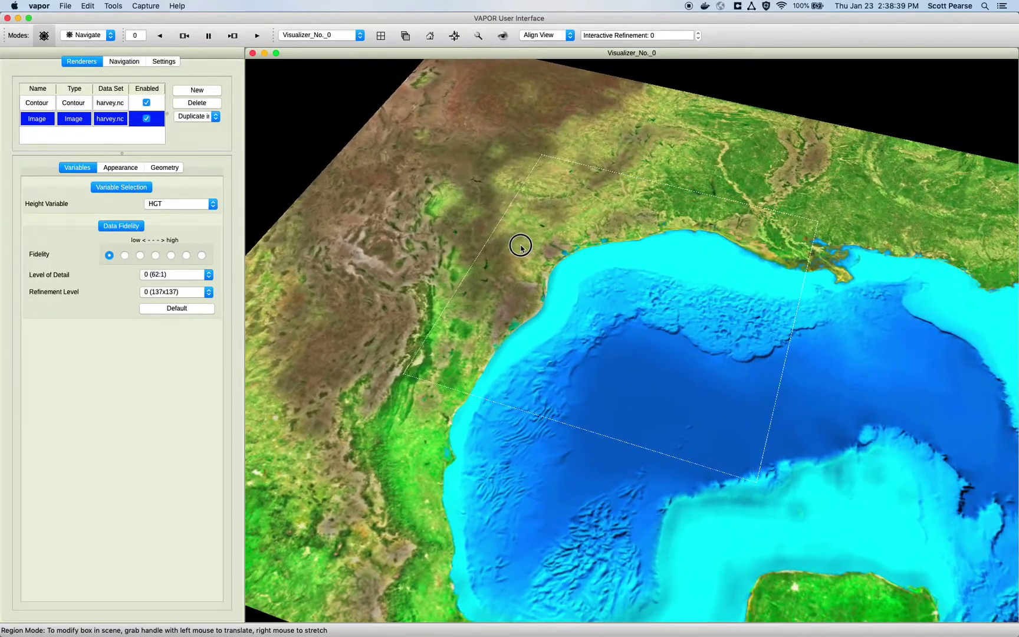
left_click(74, 120)
left_click(100, 121)
left_click(160, 169)
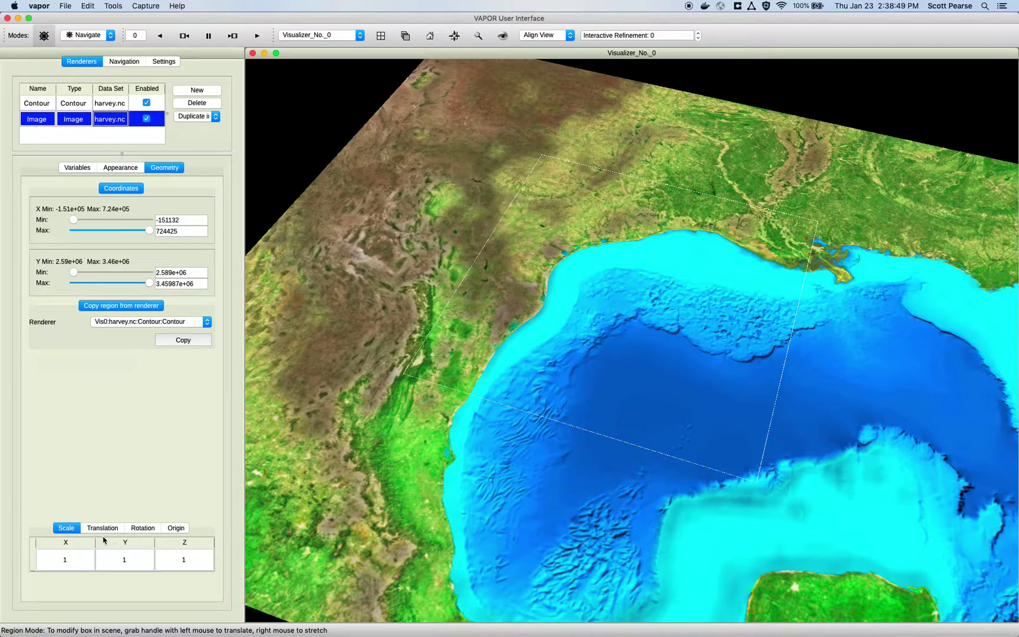
left_click(103, 528)
double_click(169, 564)
type("-4000")
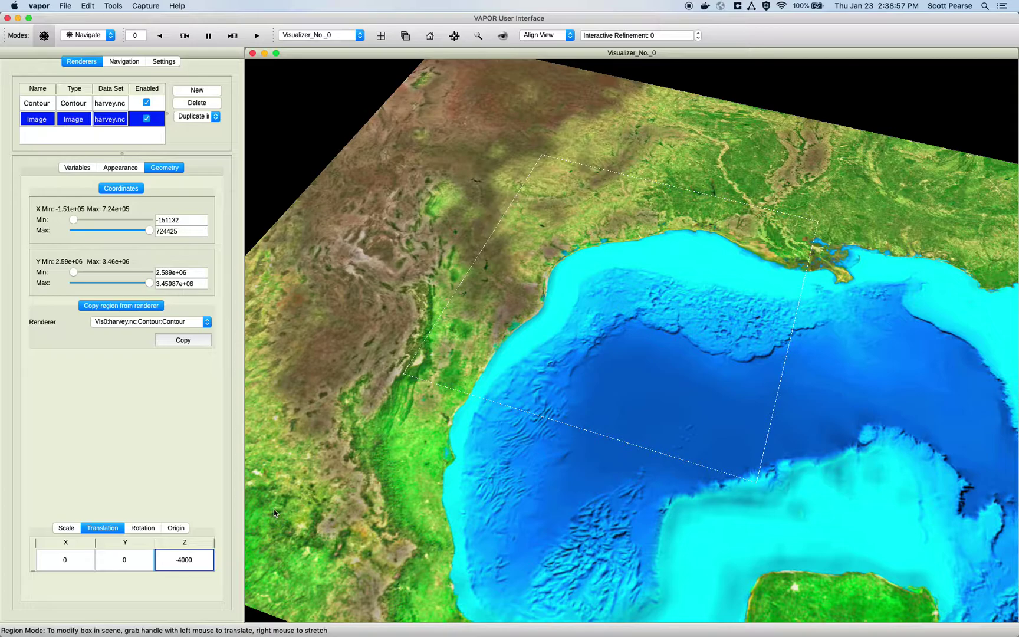
key("Return")
Change the image's Z translation to -6000 so contours sit above the terrain
left_click(201, 562)
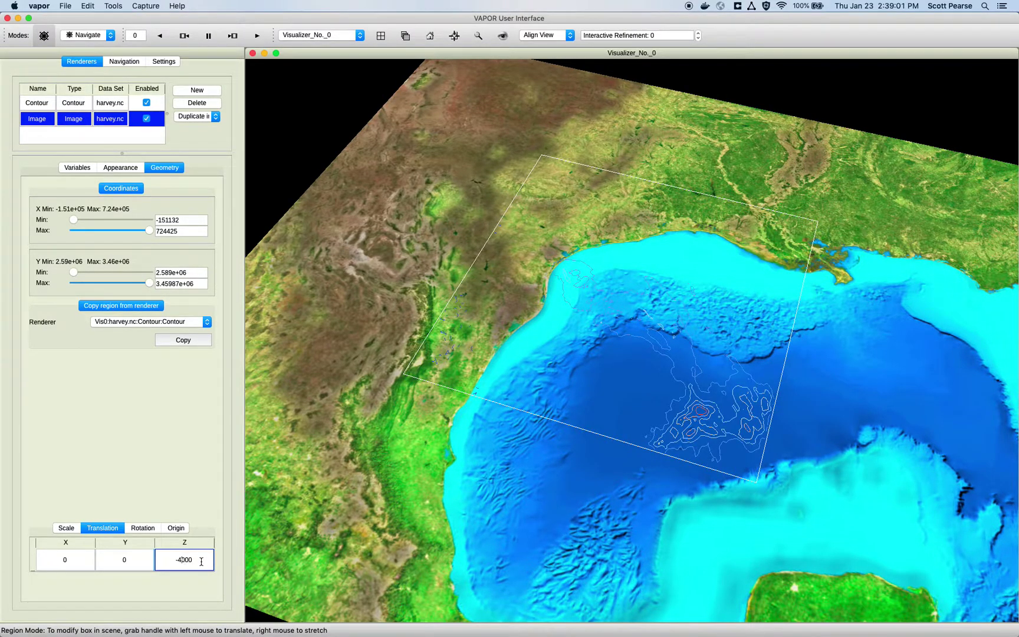
type("6")
key("Return")
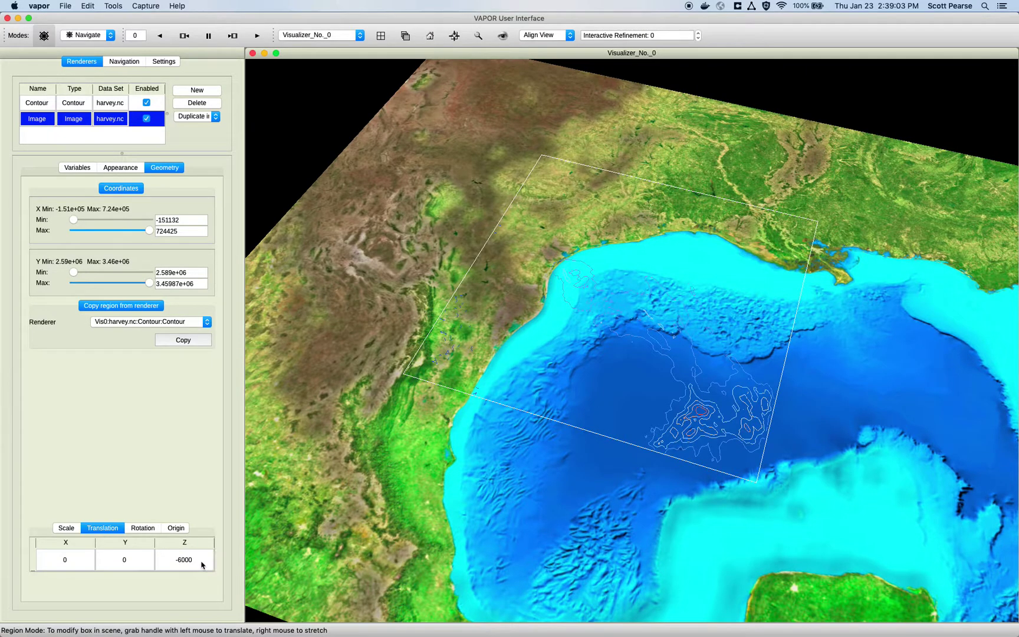
left_click_drag(461, 465, 564, 394)
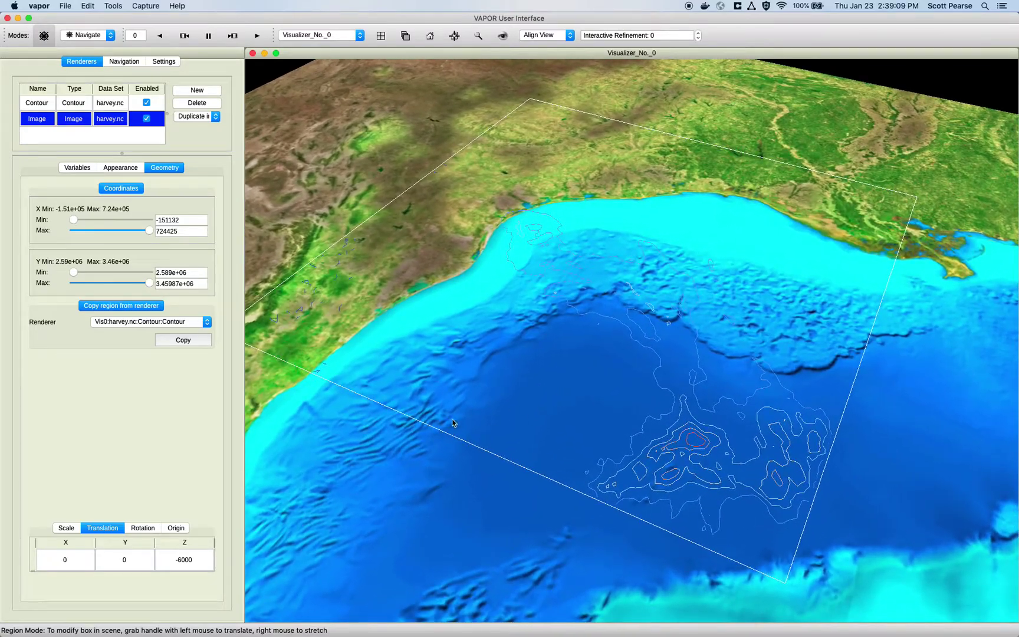
left_click(85, 105)
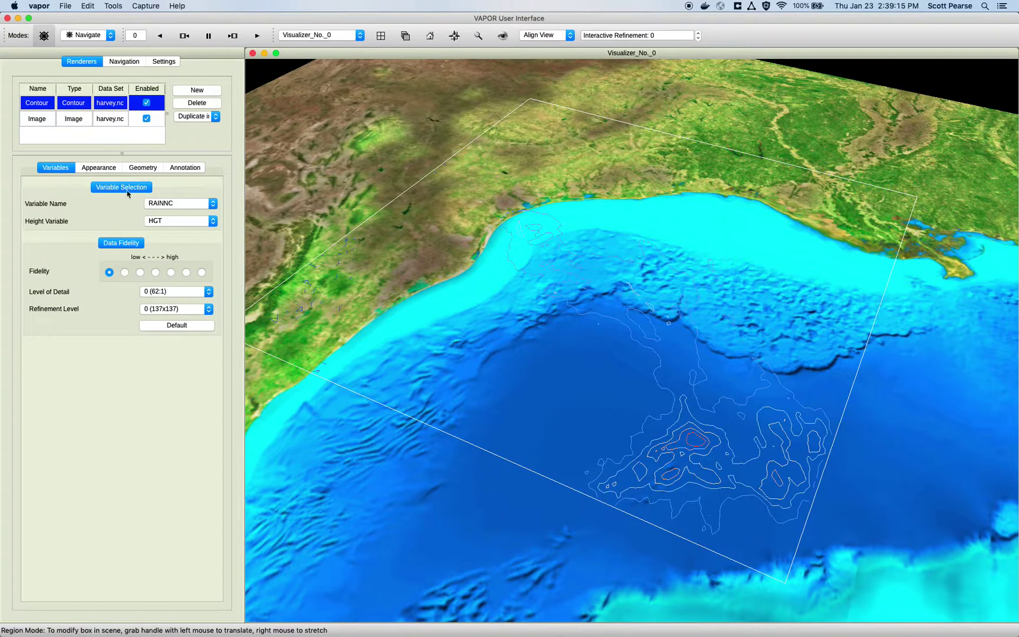
Pull the top contour marker down and raise Count to 40, giving spacing 15.8457
left_click(100, 169)
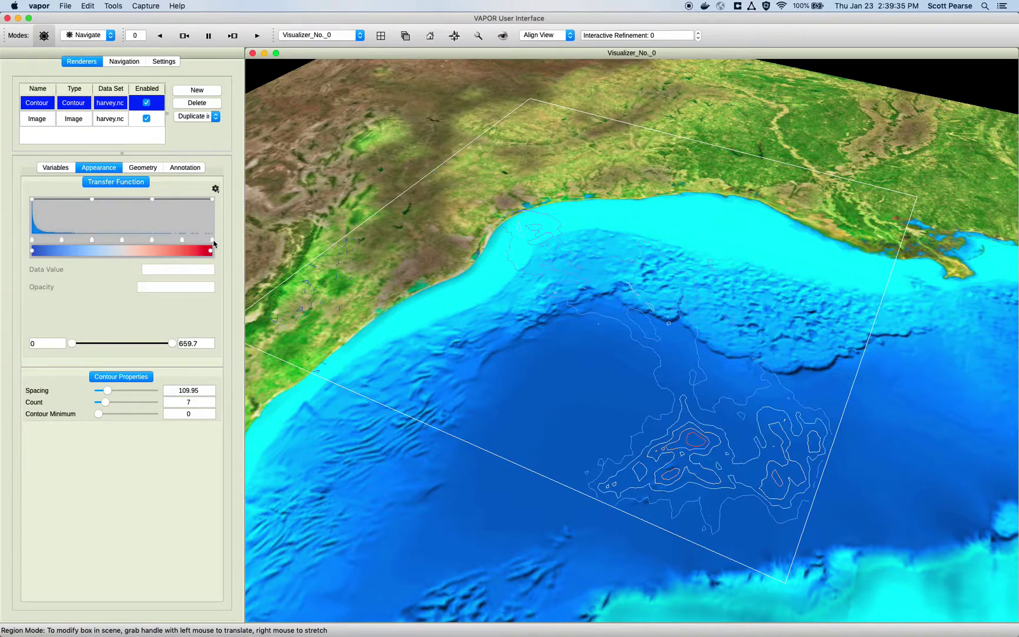
left_click_drag(212, 242, 58, 241)
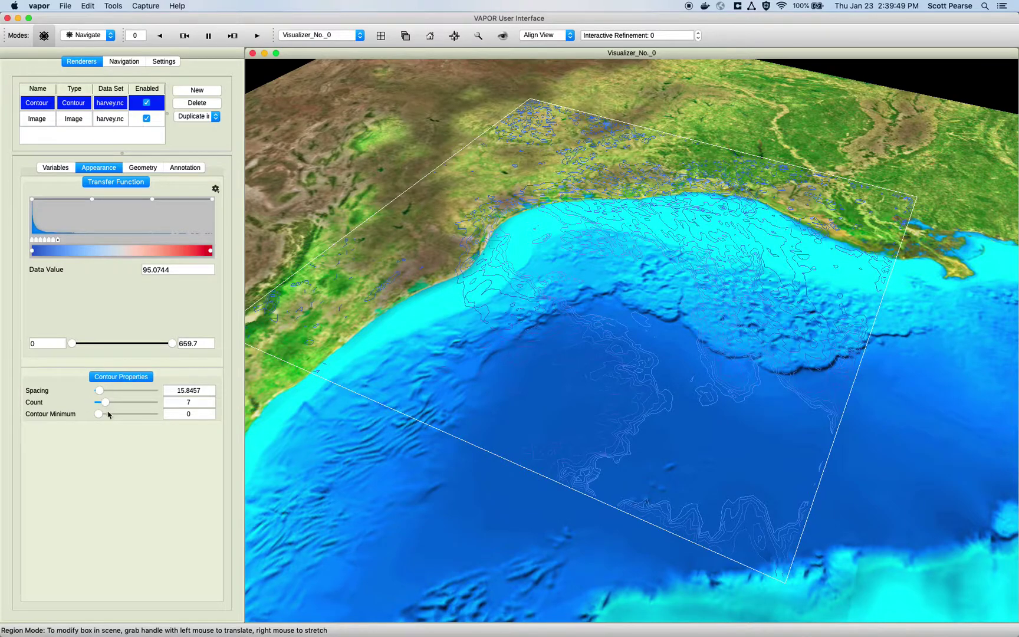
left_click_drag(105, 407, 142, 406)
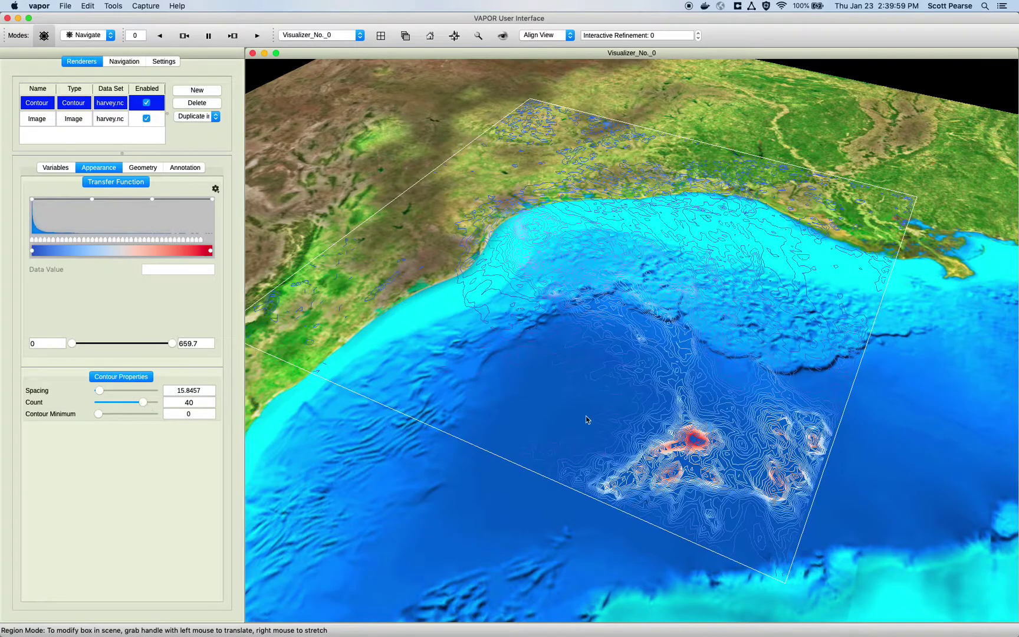
left_click_drag(659, 394, 624, 329)
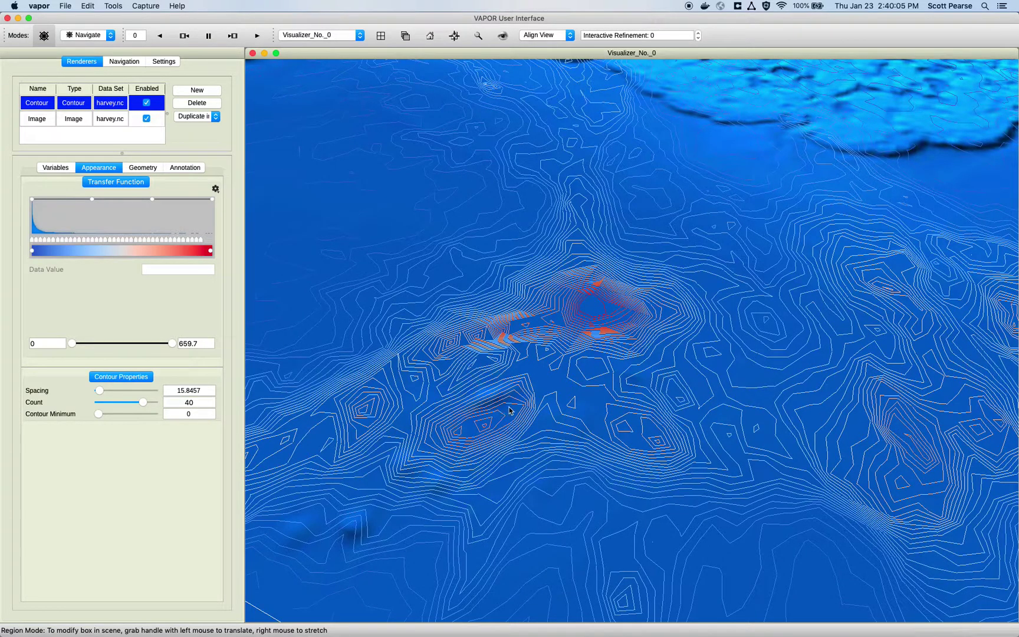
Show the RAINNC/HGT contour Variables tab while orbiting and zooming out over the Gulf coast
left_click(57, 168)
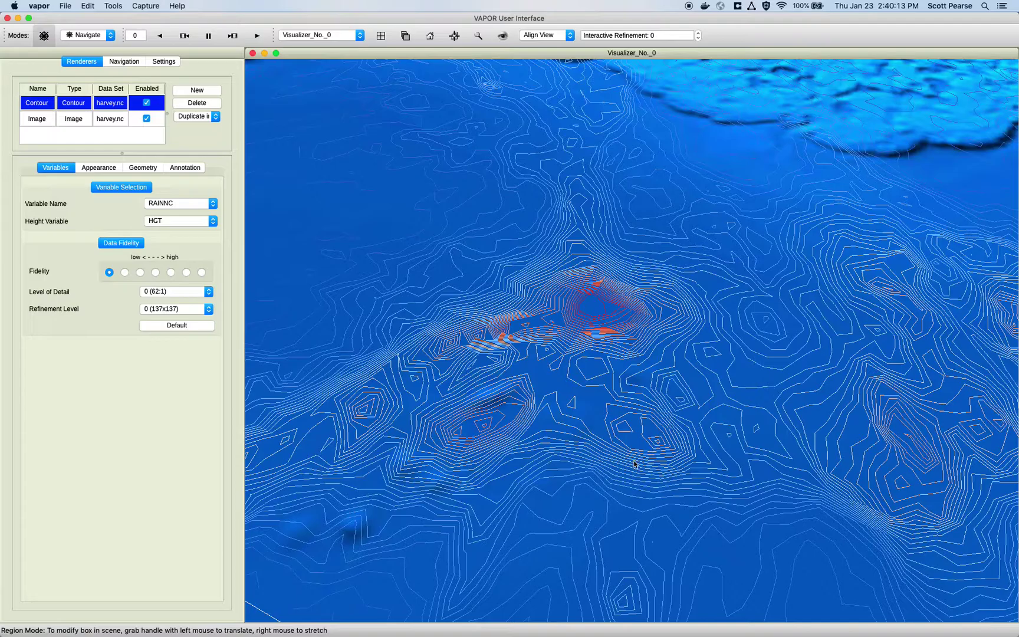
left_click_drag(580, 247, 593, 303)
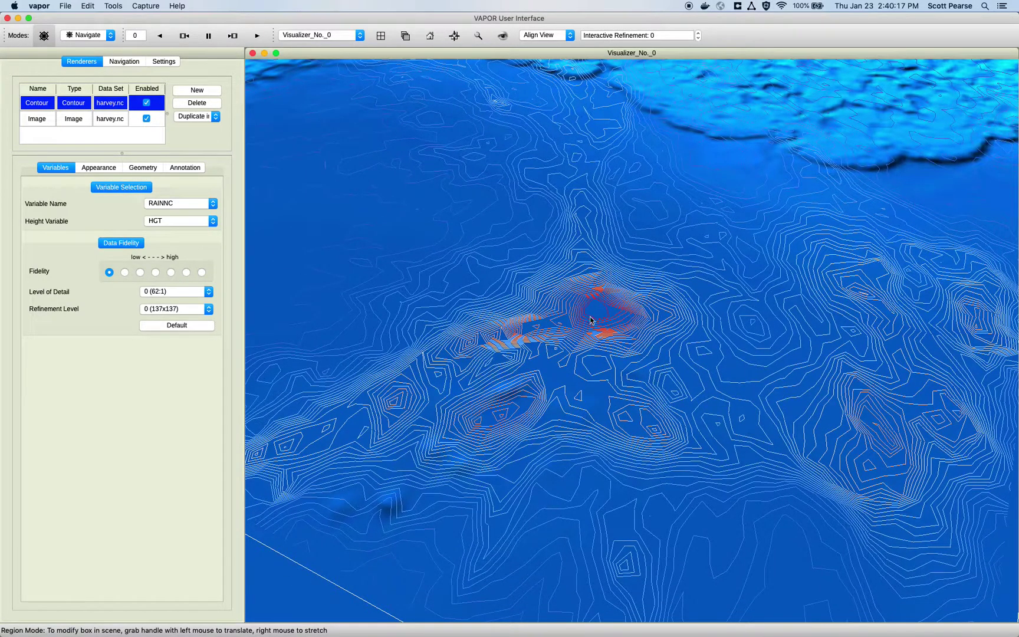
scroll(592, 319, "down", 5)
left_click_drag(585, 412, 571, 342)
left_click_drag(504, 274, 515, 290)
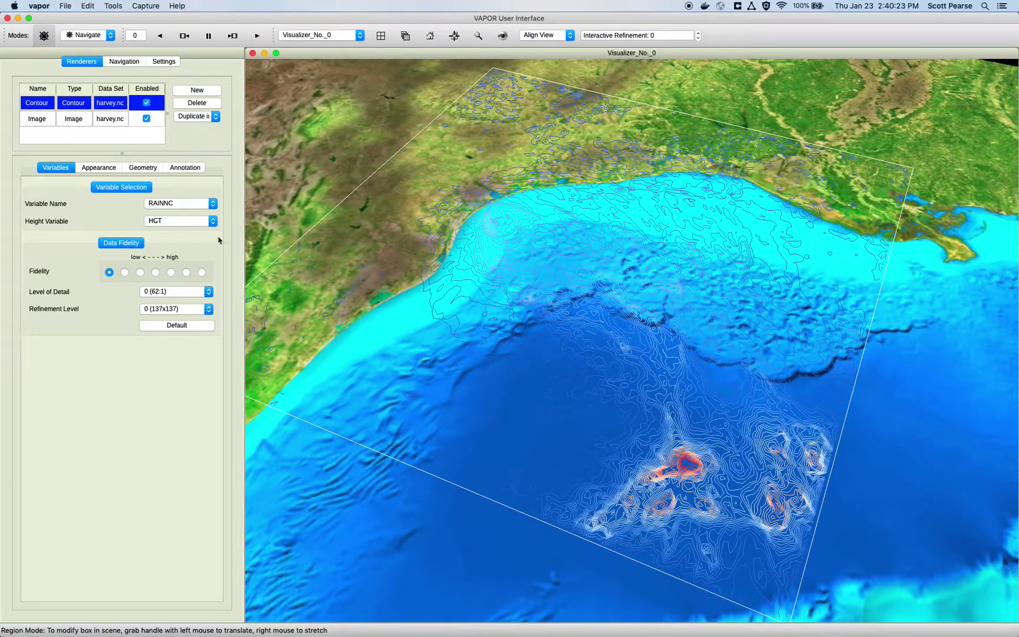
Tune the RAINNC contour colormap, keeping minimum 7.76117 and adding a colour point at 300.746
left_click(98, 170)
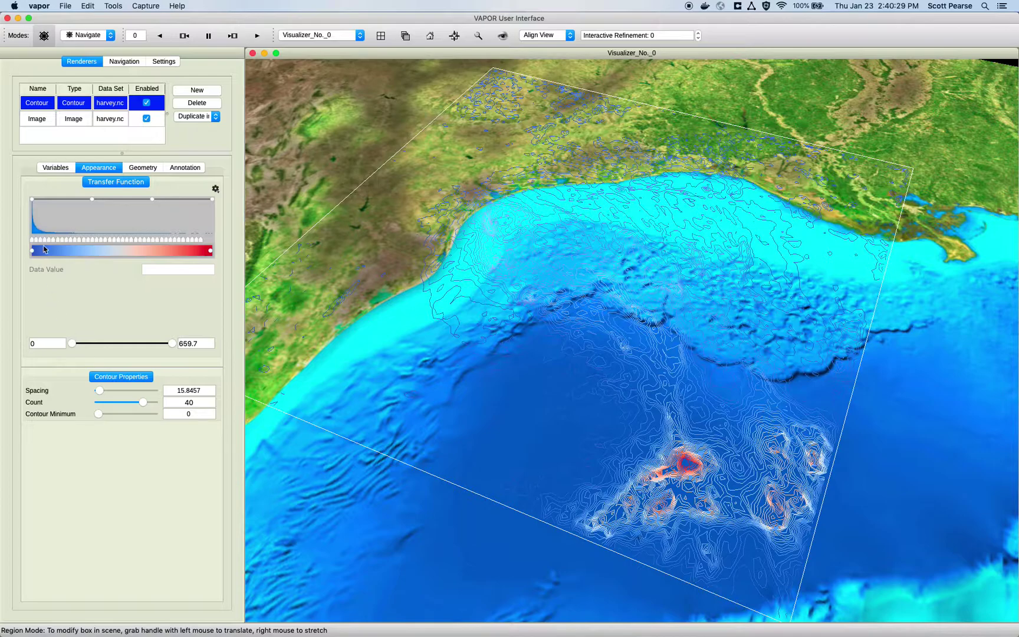
left_click_drag(32, 241, 86, 241)
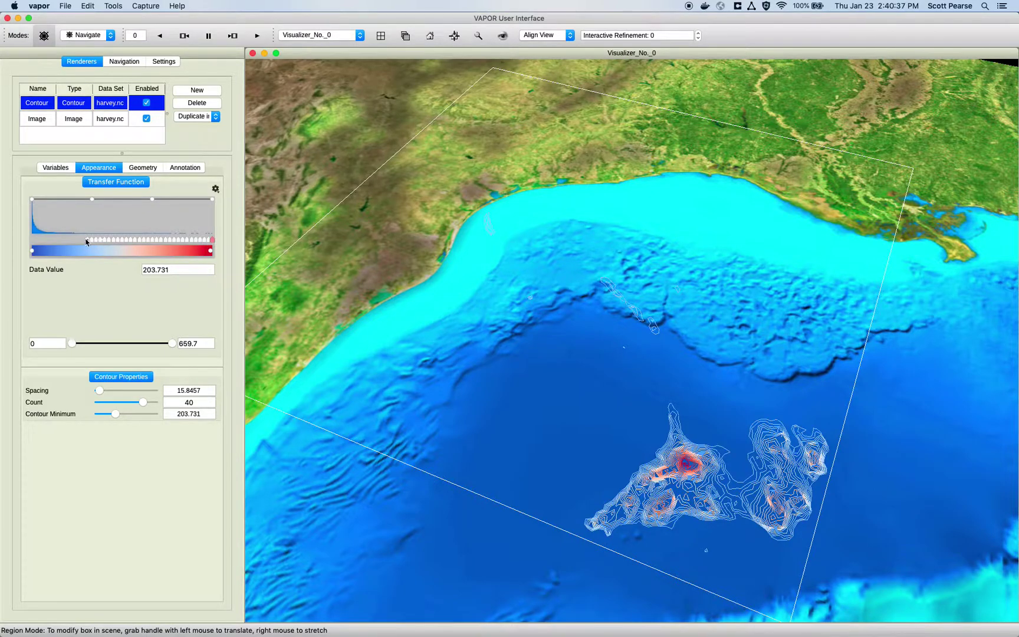
left_click_drag(87, 241, 34, 243)
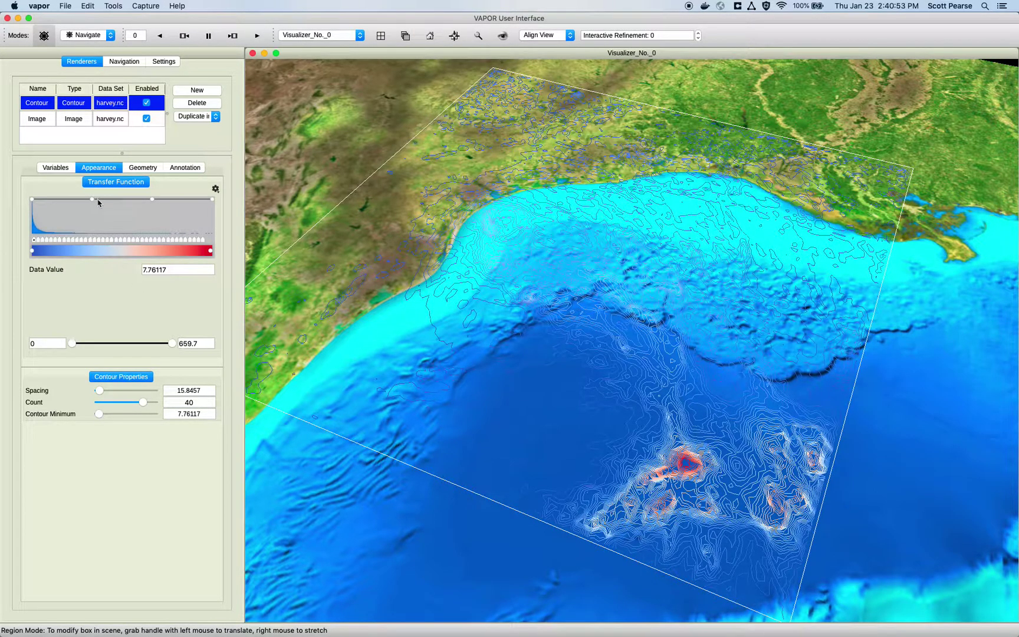
mouse_move(113, 203)
left_mouse_down()
mouse_move(109, 241)
mouse_move(116, 194)
mouse_move(95, 234)
mouse_move(112, 186)
left_mouse_up()
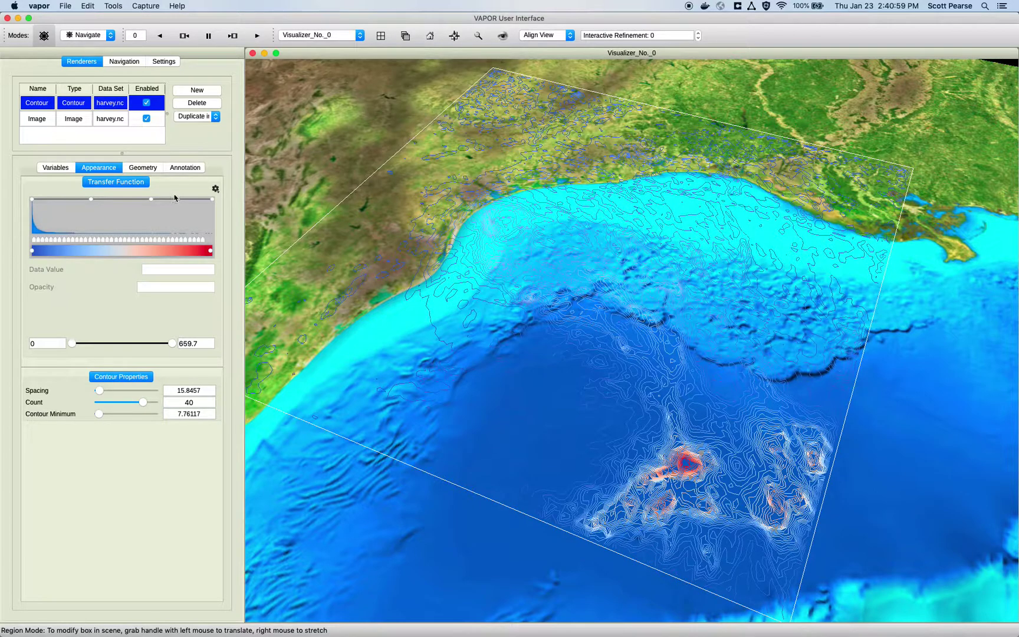
double_click(144, 250)
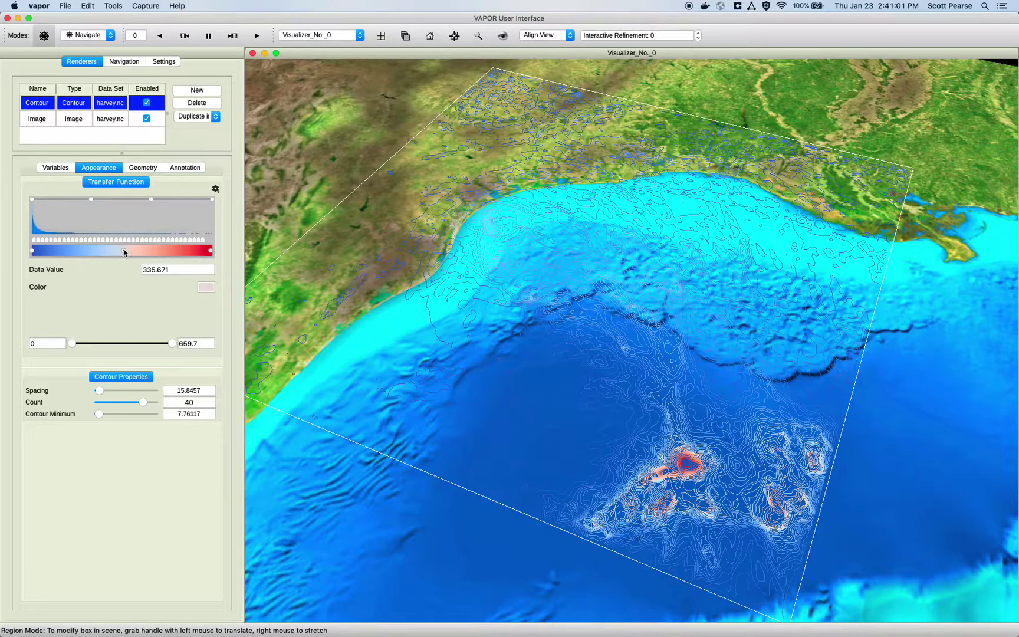
left_click_drag(163, 250, 115, 251)
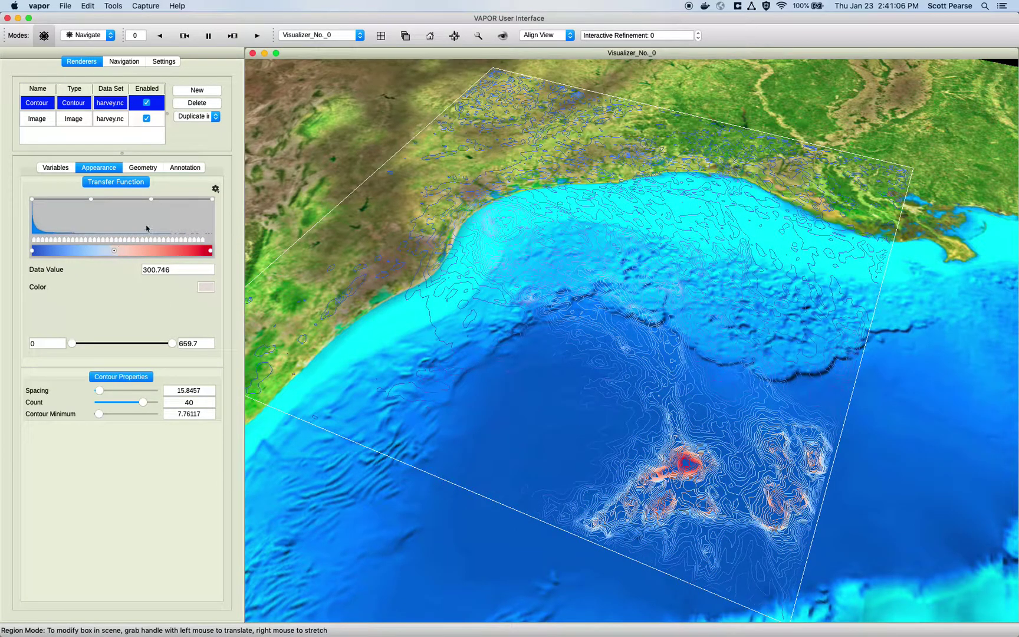
In the Geometry tab, narrow then restore the contours' east–west extent
left_click(145, 170)
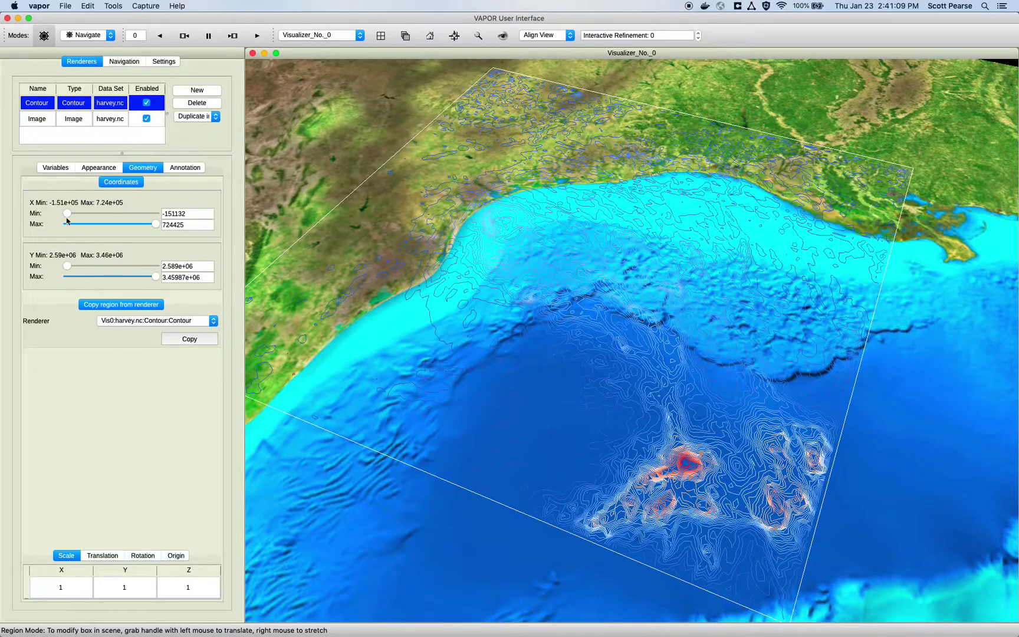
left_click_drag(67, 213, 165, 223)
left_click_drag(105, 213, 67, 213)
Apply the built-in black-red-yellow colormap to the RAINNC contours and tilt the view lower
left_click(107, 170)
left_click(215, 188)
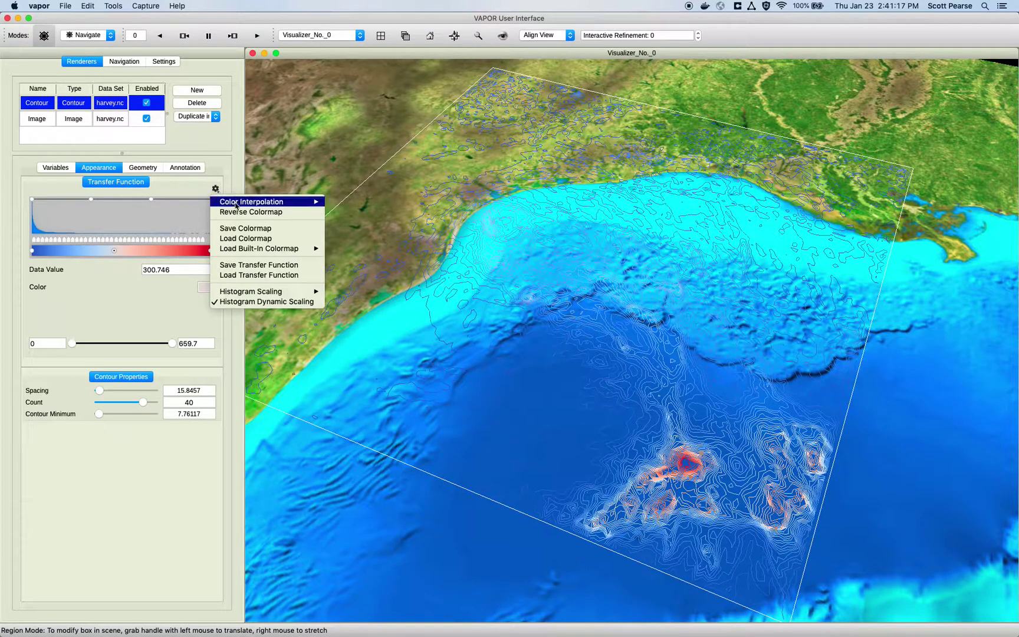
mouse_move(236, 205)
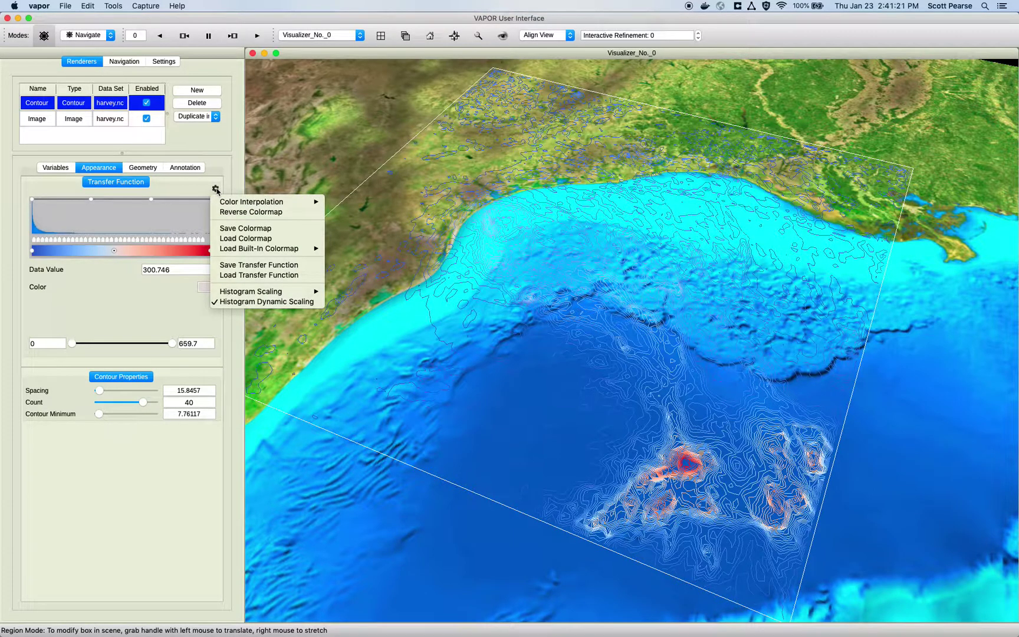
mouse_move(313, 249)
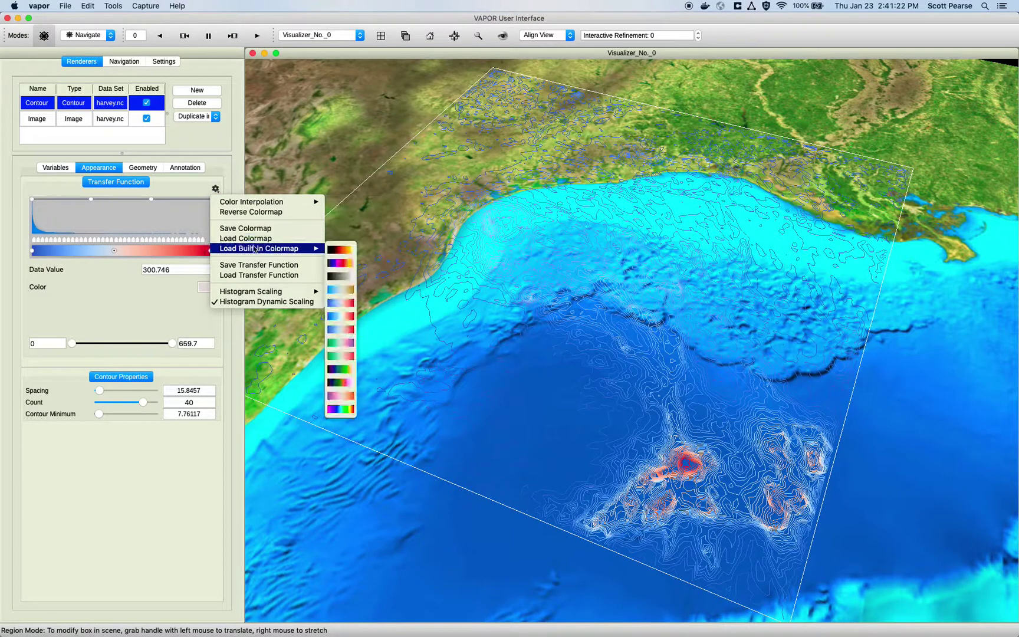
left_click(348, 250)
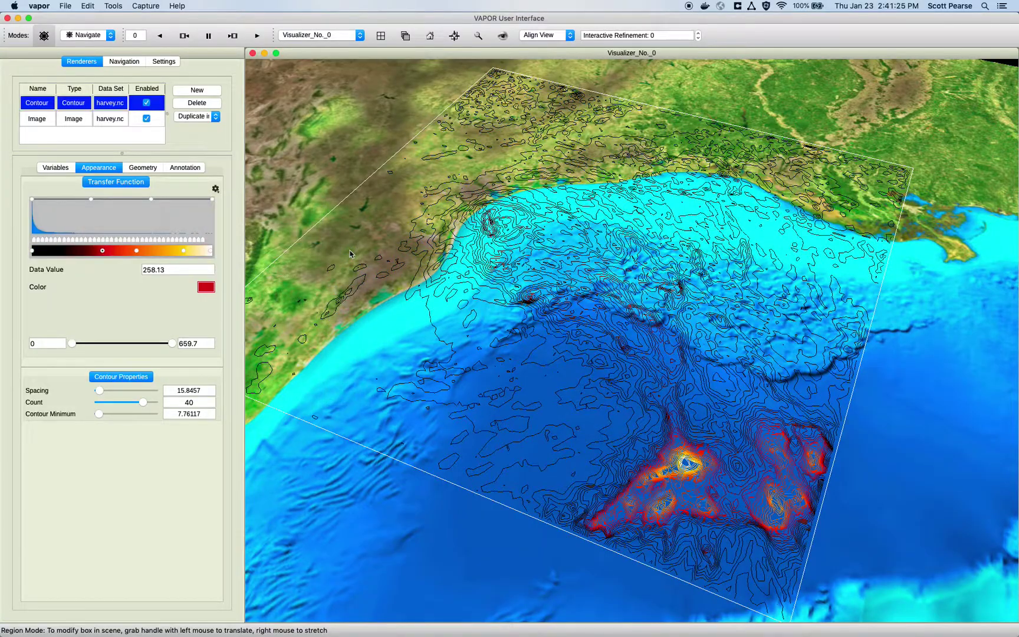
left_click_drag(661, 332, 598, 313)
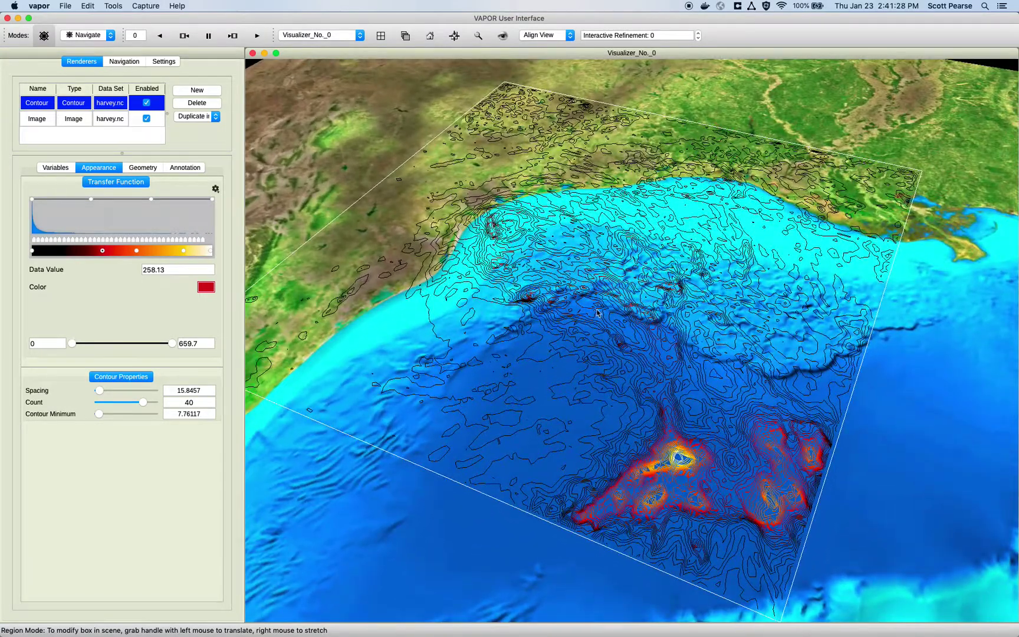
left_click(144, 168)
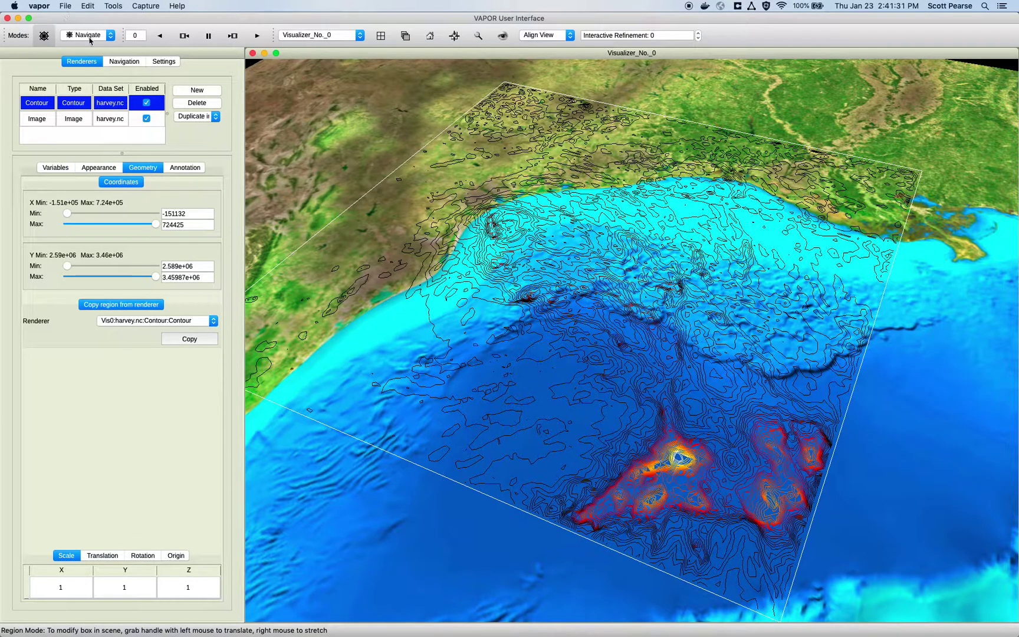
Pull in the contours' northern extent and switch the interaction mode to Region
left_click_drag(155, 277, 184, 277)
left_click(89, 35)
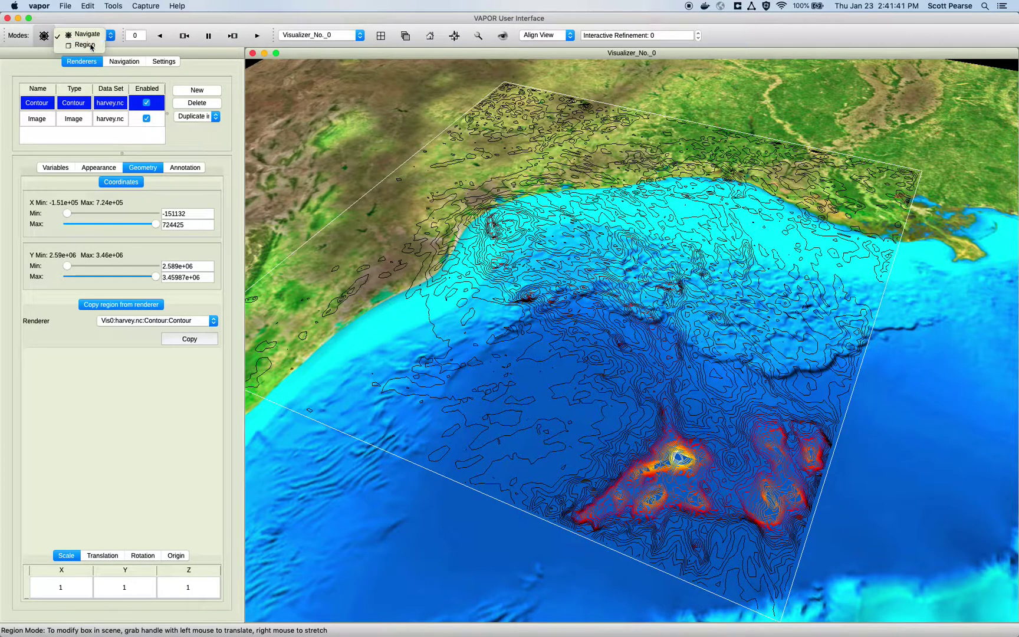
left_click(82, 46)
left_click_drag(365, 188, 366, 189)
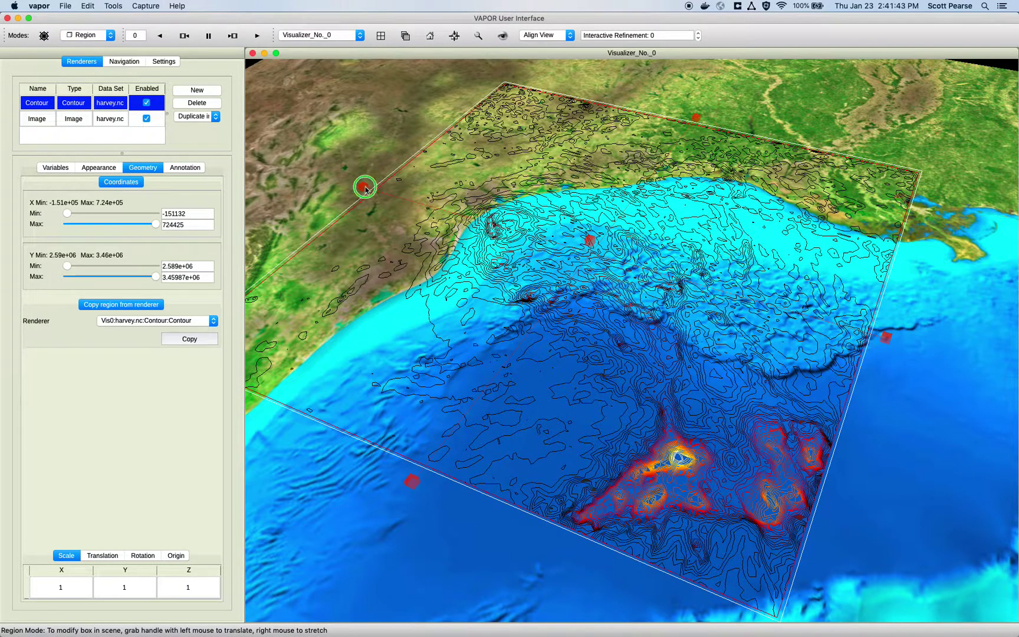
left_click(89, 35)
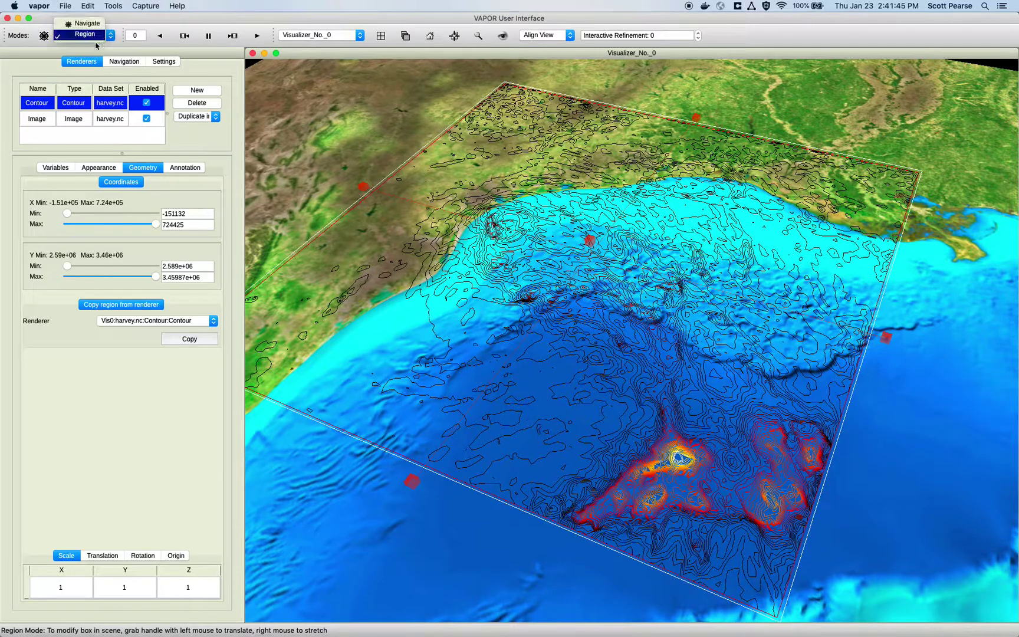
left_click(85, 34)
Drag the region box's west and north edges inward to X Min 294201, Y Max 3.11074e+06
left_click_drag(365, 190, 468, 243)
left_click_drag(744, 136, 676, 290)
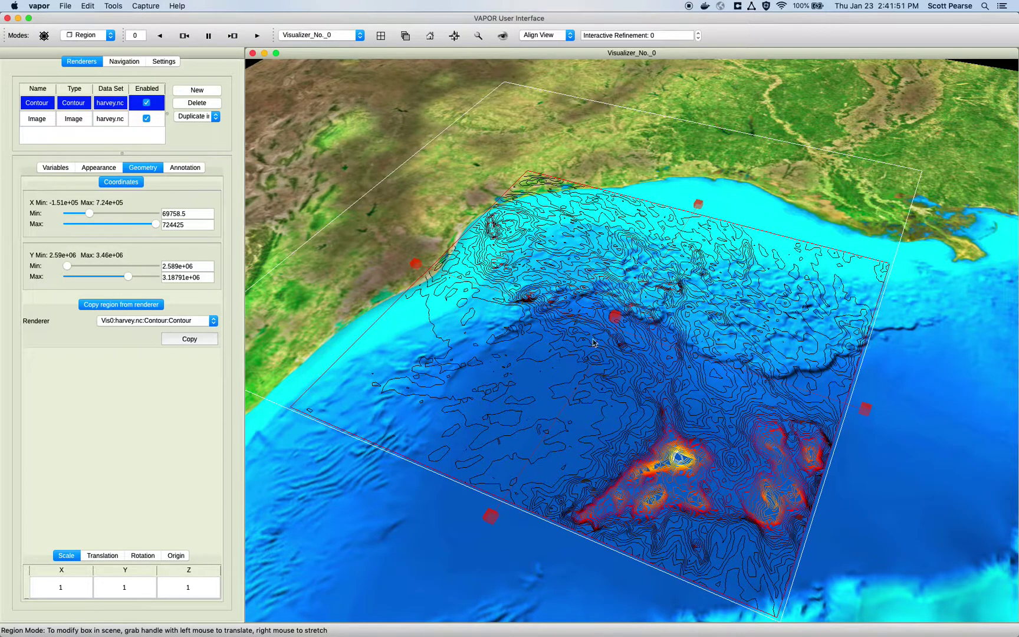
left_click_drag(411, 272, 537, 300)
left_click_drag(762, 222, 744, 282)
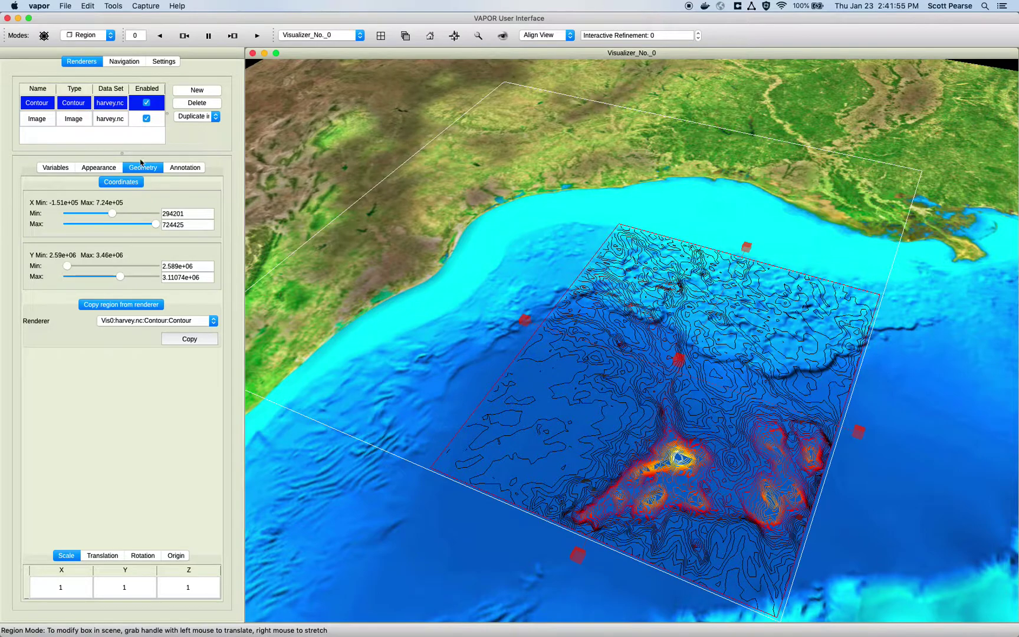
left_click(185, 168)
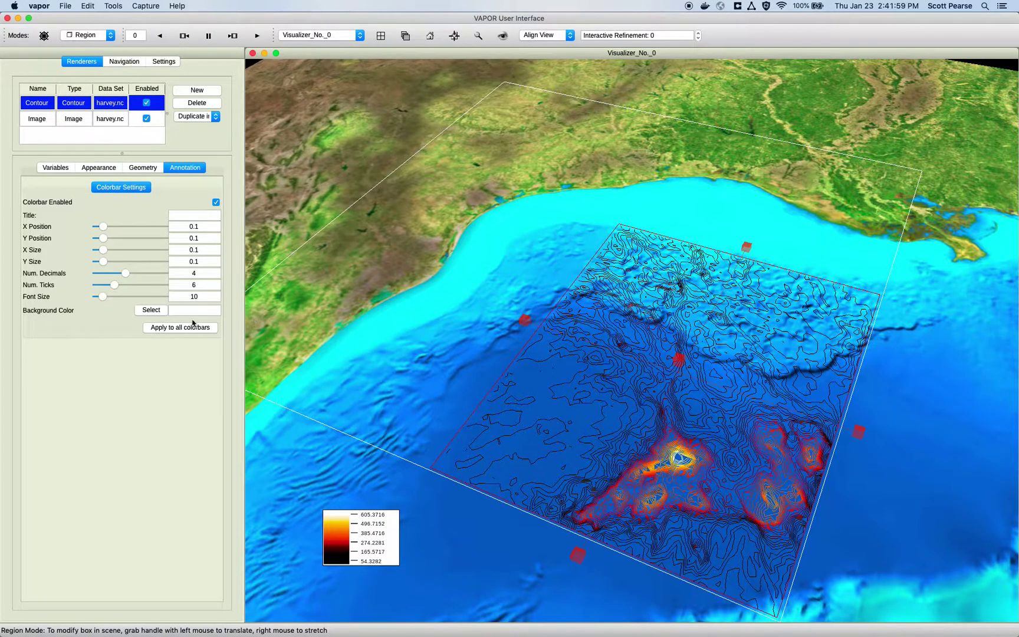
Title the contour colorbar 'RAINNC' and enlarge its font size to 26
left_click(200, 219)
type("RAINNC")
key("Return")
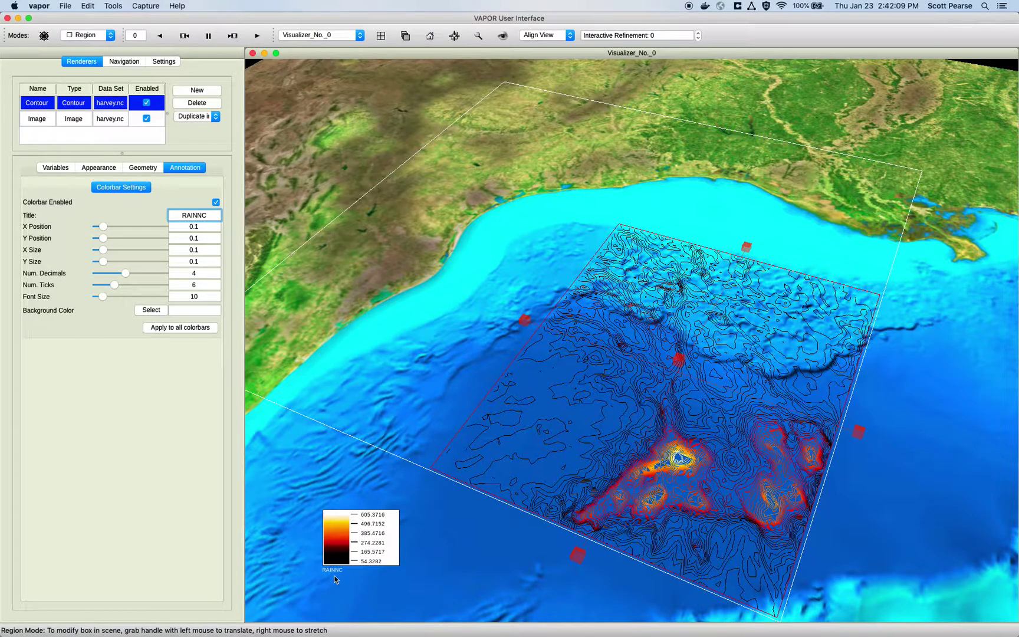
left_click_drag(104, 296, 110, 265)
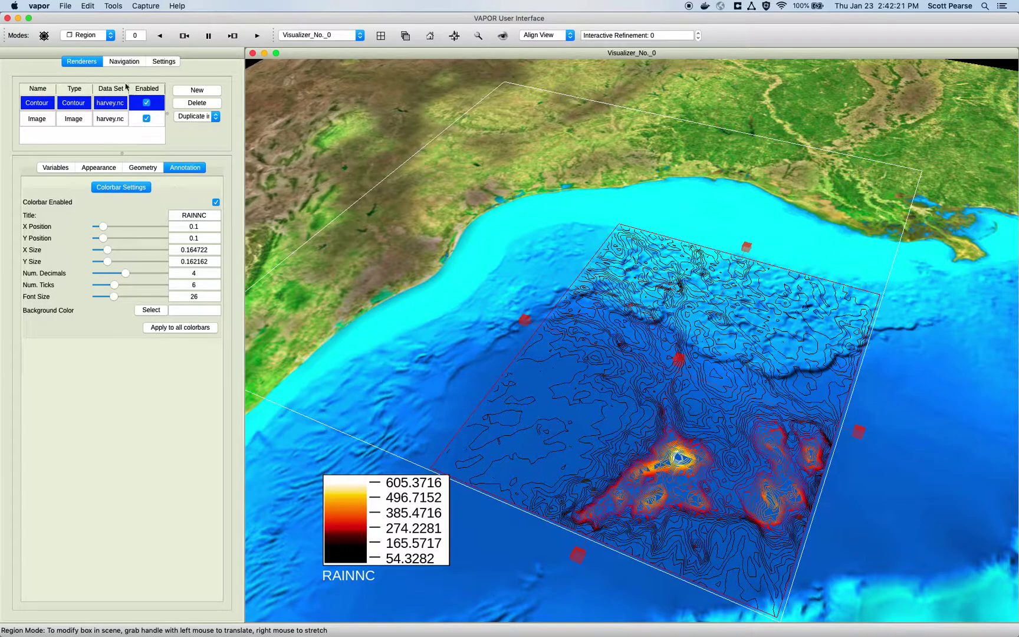
left_click(64, 167)
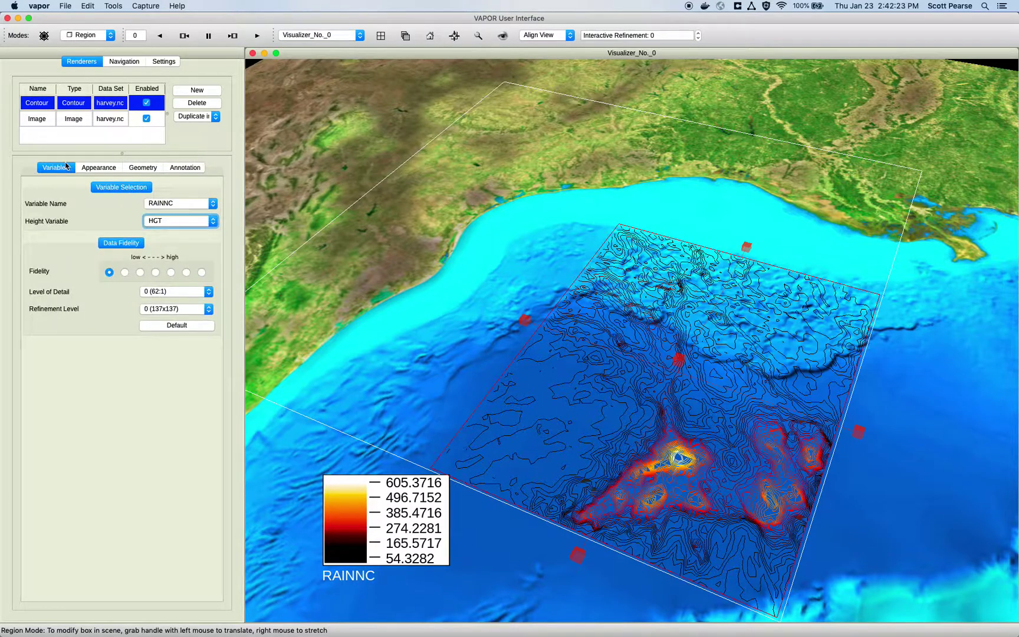